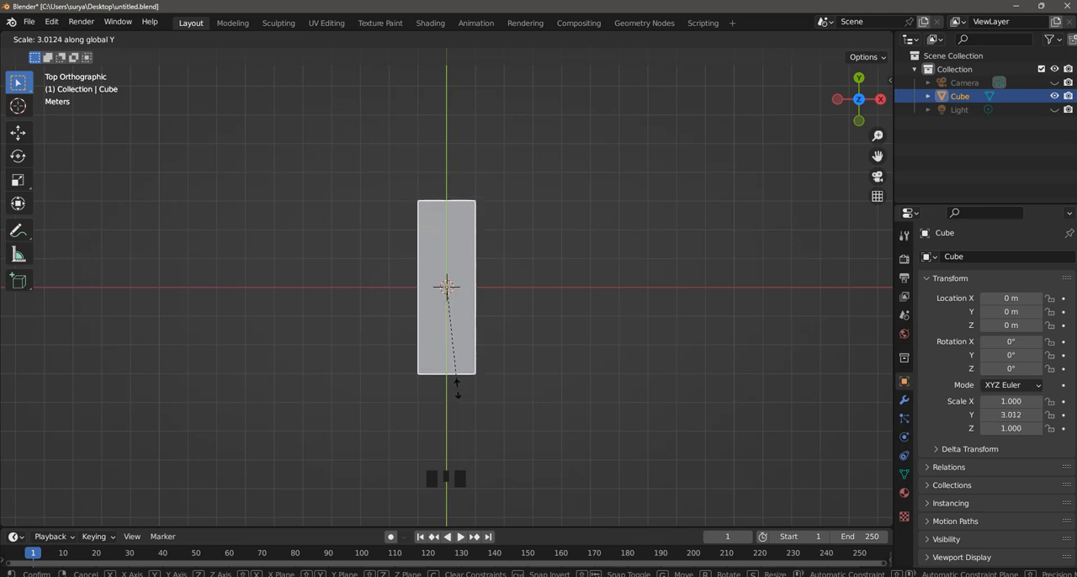
Stretch the cube along the Y axis to a scale of about 3.01.
click(458, 389)
click(570, 327)
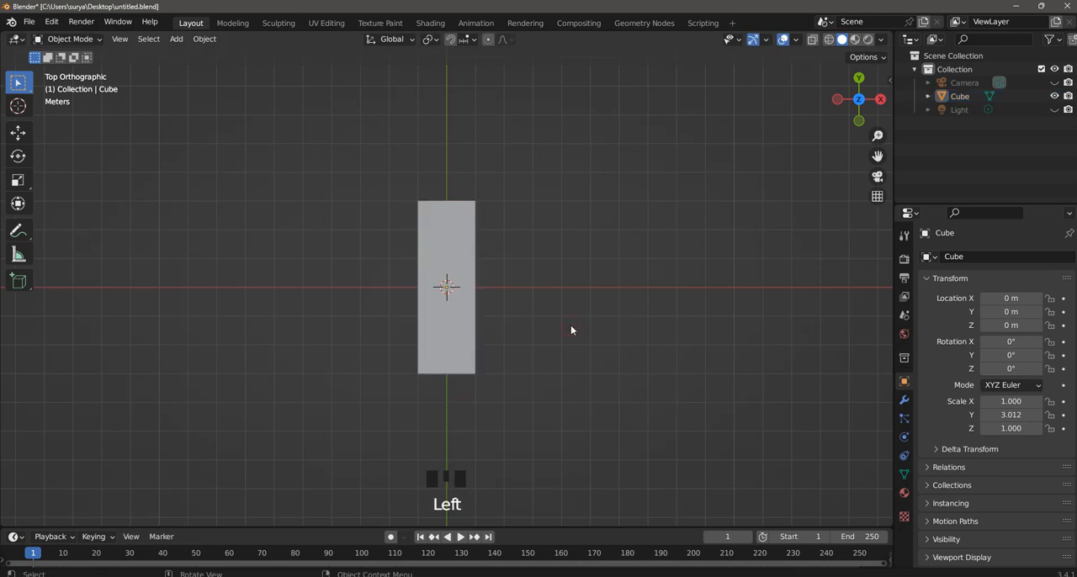
middle_drag(561, 327, 509, 293)
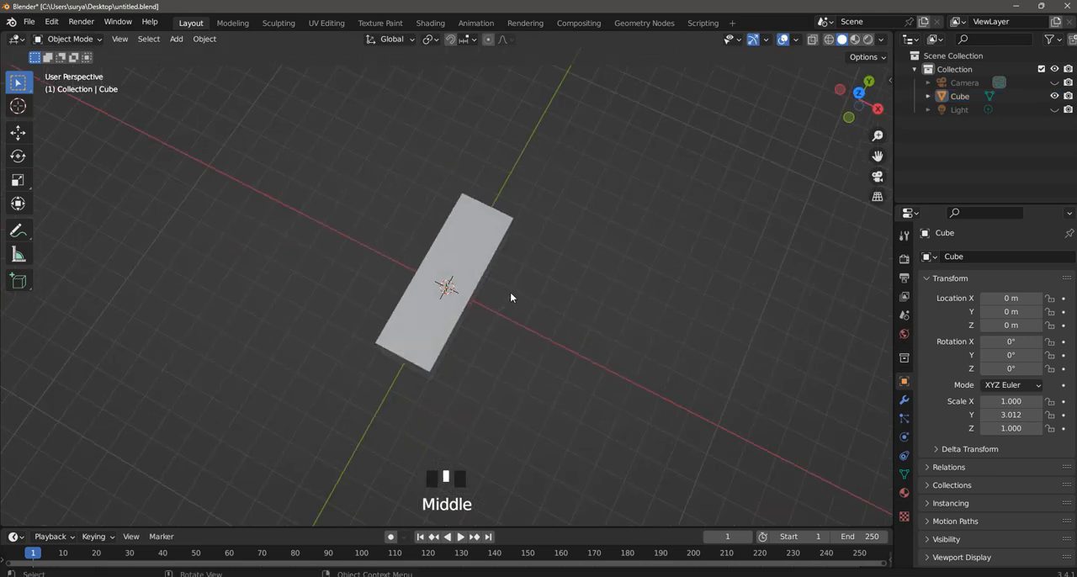
key(KP_7)
scroll(487, 289, up, 1)
key(s)
key(x)
click(600, 227)
key(y)
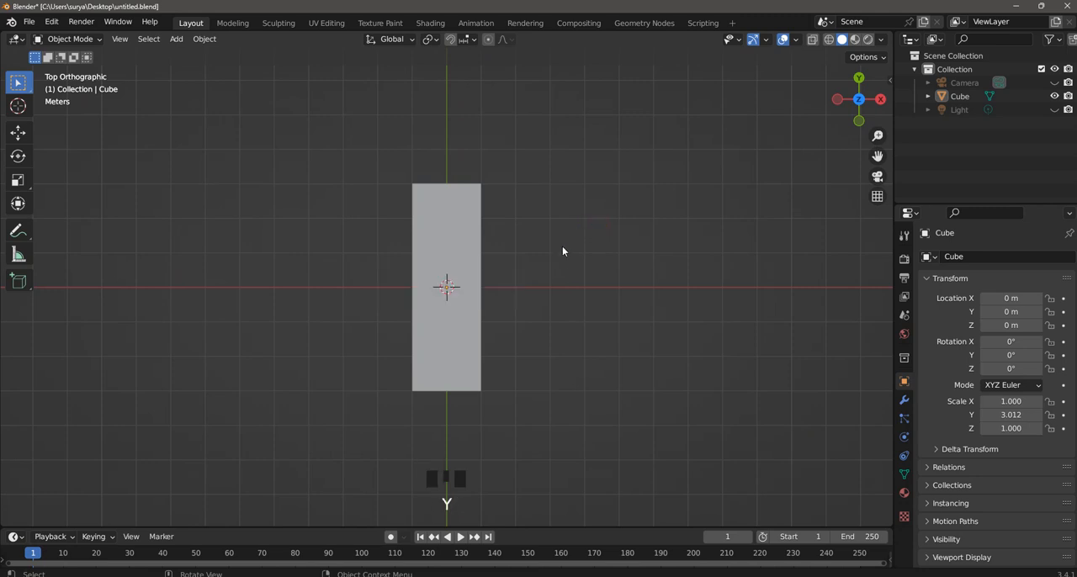
Narrow the stretched cube along the X axis to a scale of about 0.43.
click(481, 247)
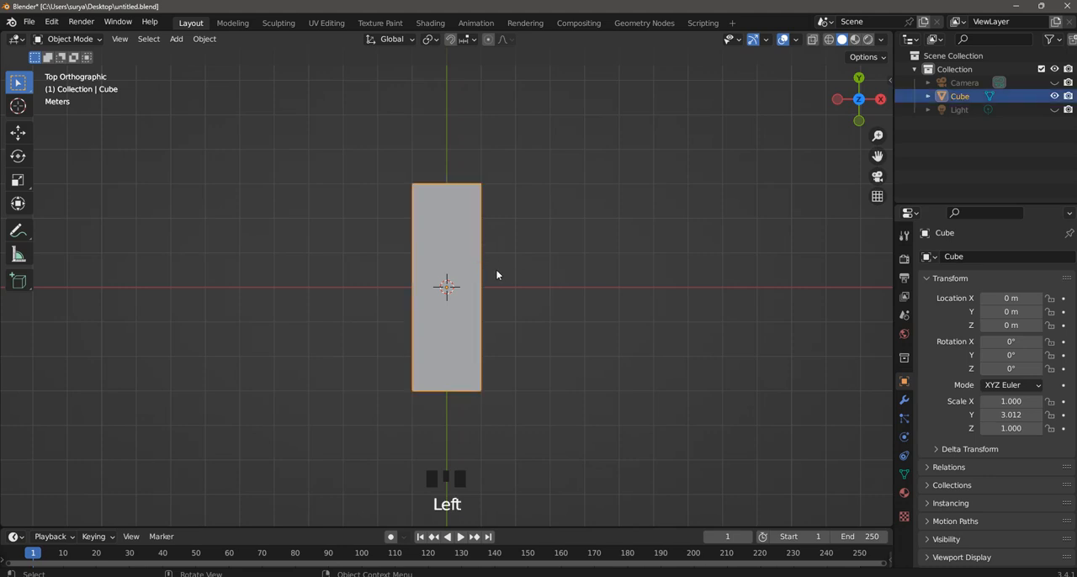
key(s)
key(y)
key(x)
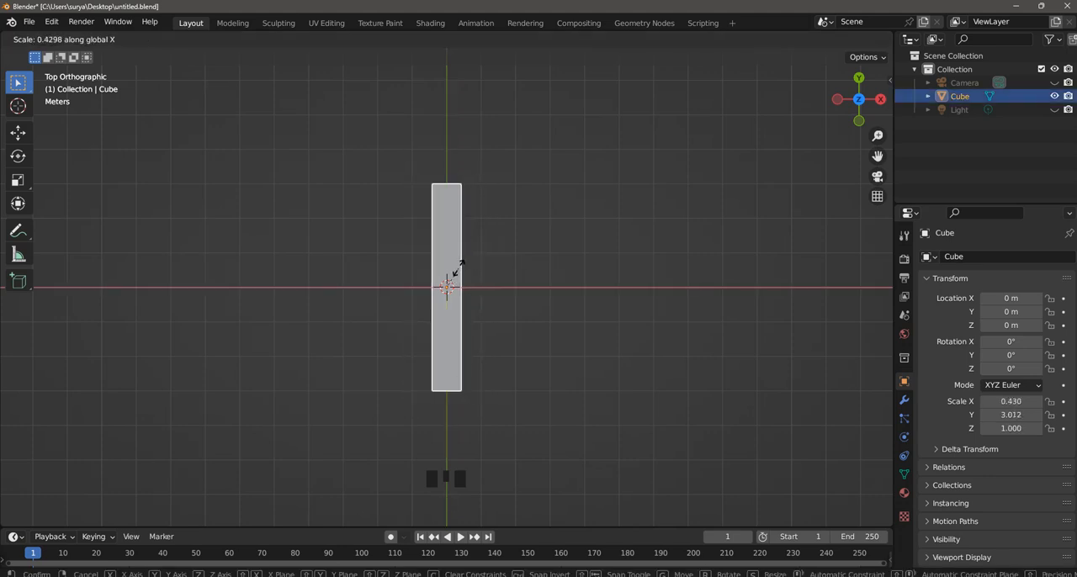
click(457, 269)
Increase the block's height along the Z axis to a scale of about 1.45.
middle_drag(541, 360, 489, 260)
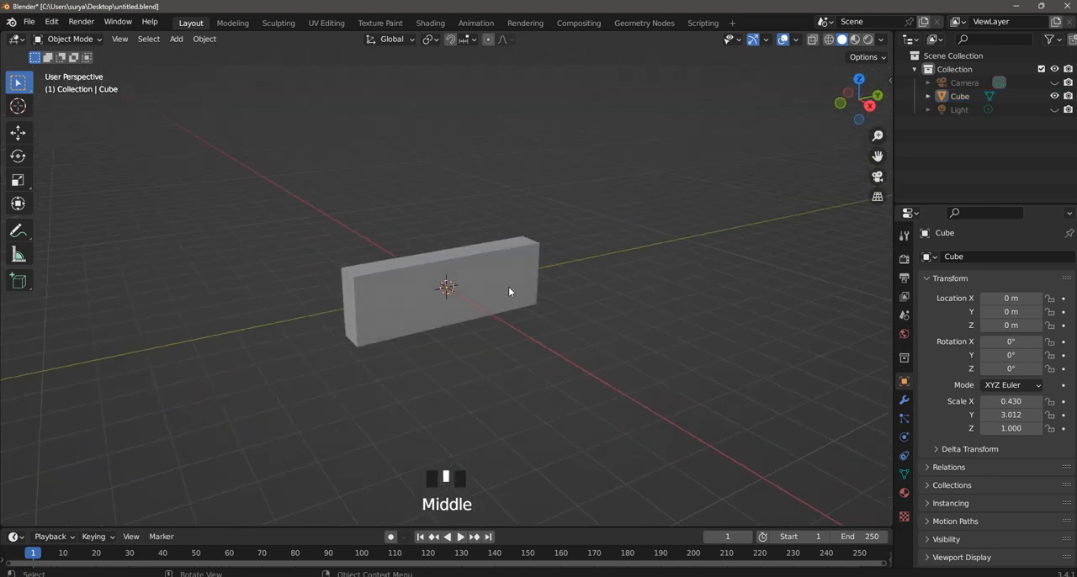
click(508, 289)
scroll(508, 315, up, 2)
key(s)
key(x)
key(y)
key(z)
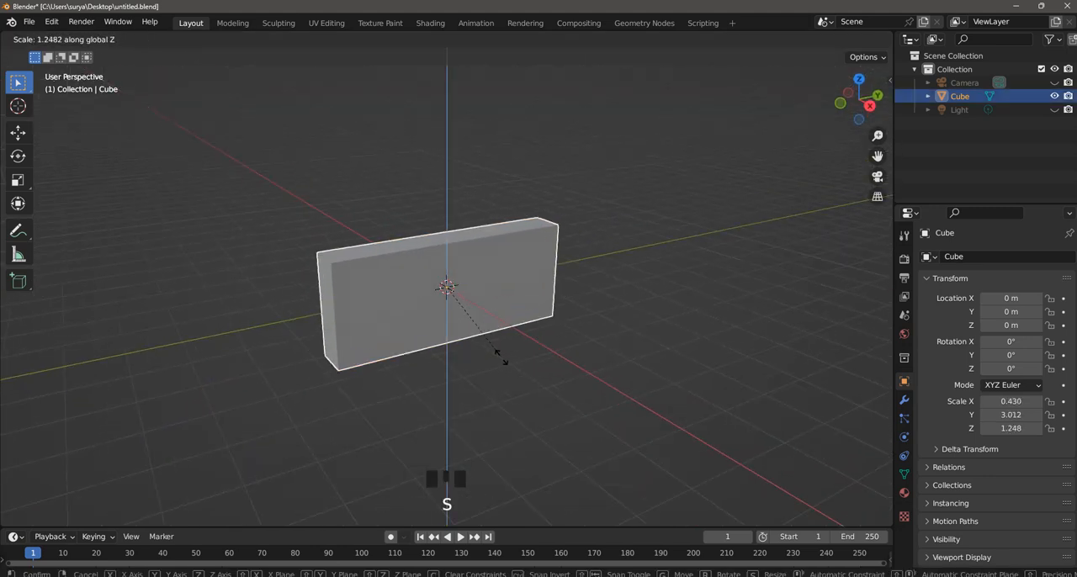
click(544, 351)
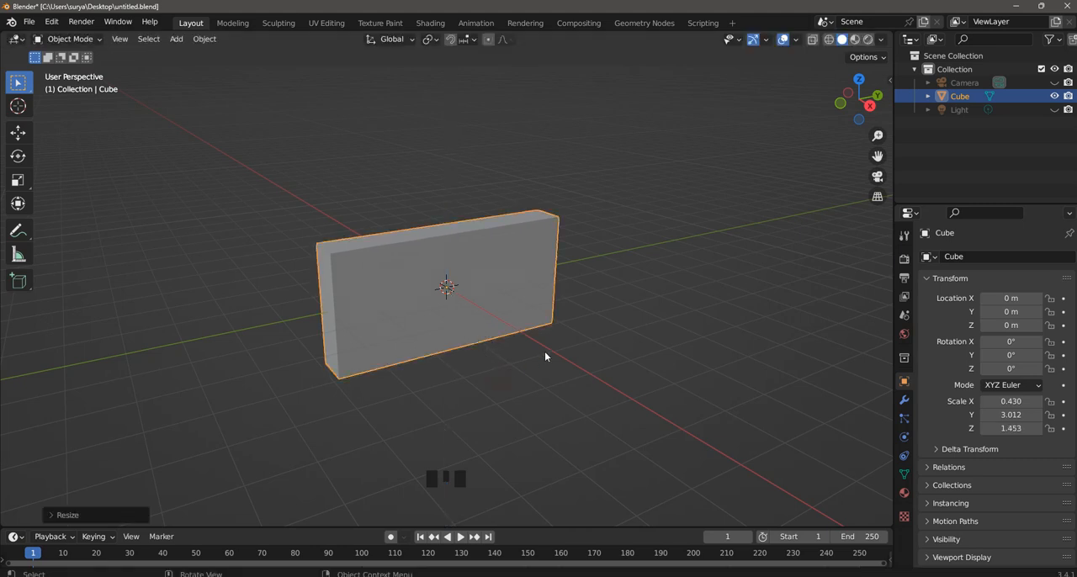
Raise the block's Z scale to about 1.54 in the right orthographic view and save the file.
key(KP_7)
key(KP_1)
key(KP_3)
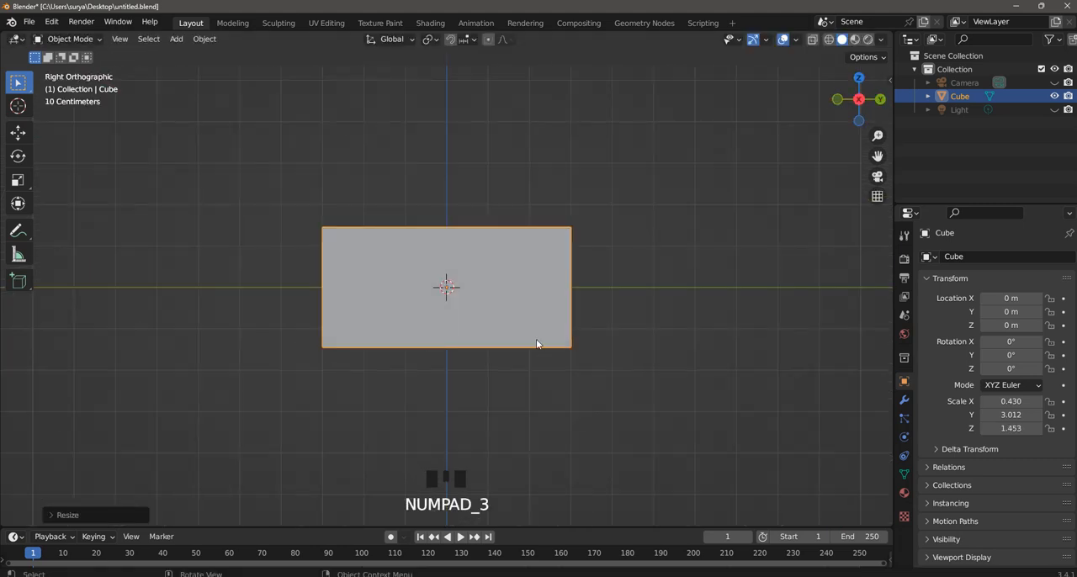
key(s)
key(x)
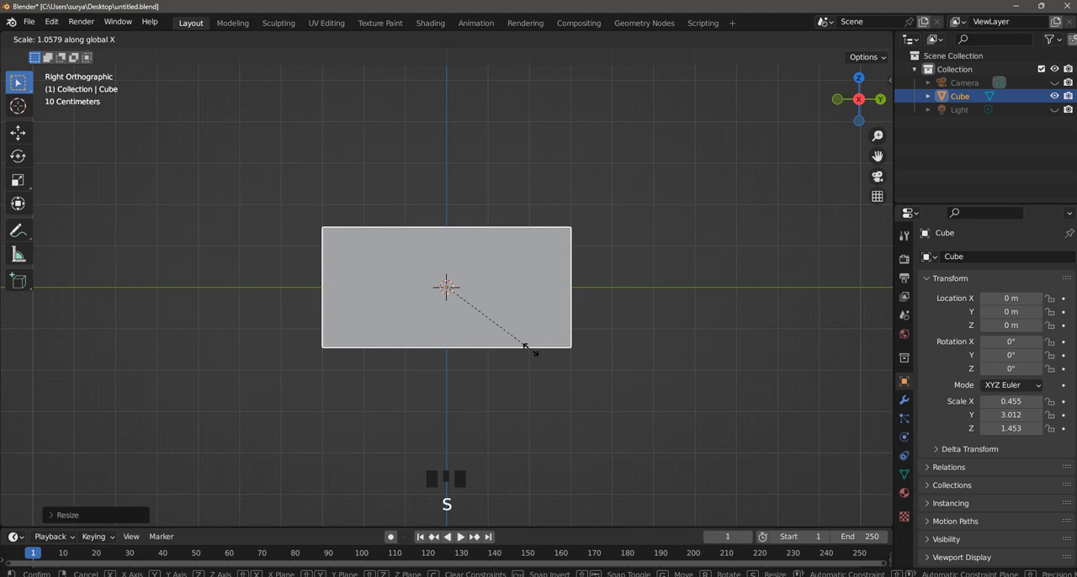
key(z)
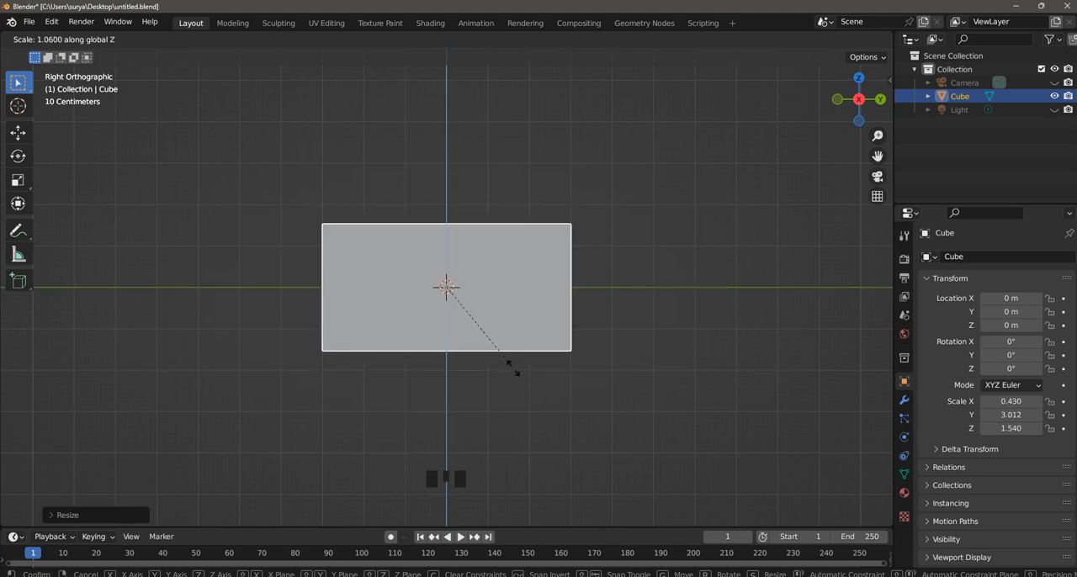
click(515, 371)
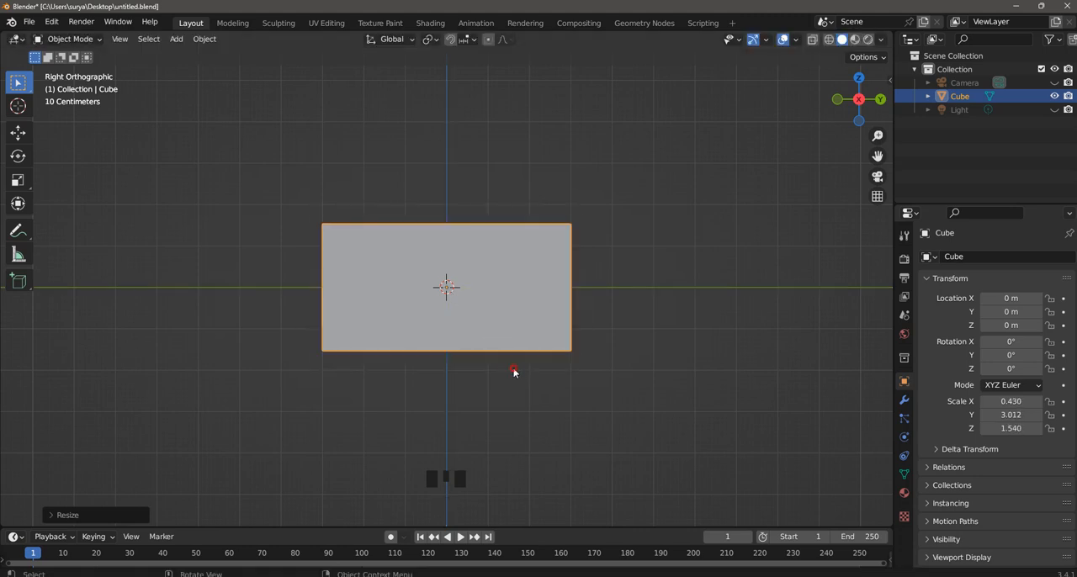
scroll(592, 260, down, 4)
middle_drag(592, 261, 679, 311)
key(ctrl+s)
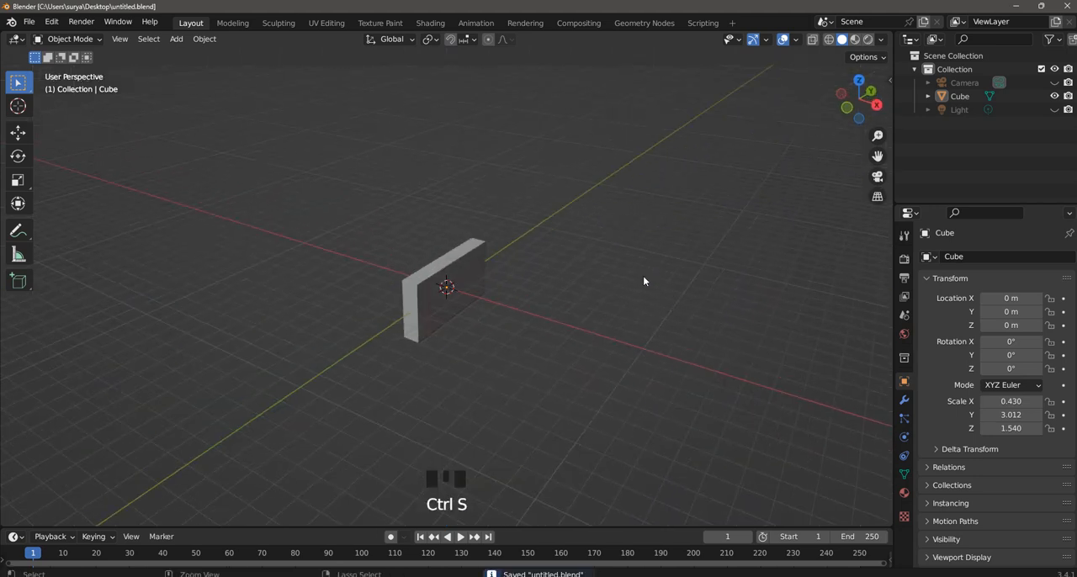
Switch the block to Edit Mode.
scroll(476, 281, down, 3)
scroll(479, 294, up, 4)
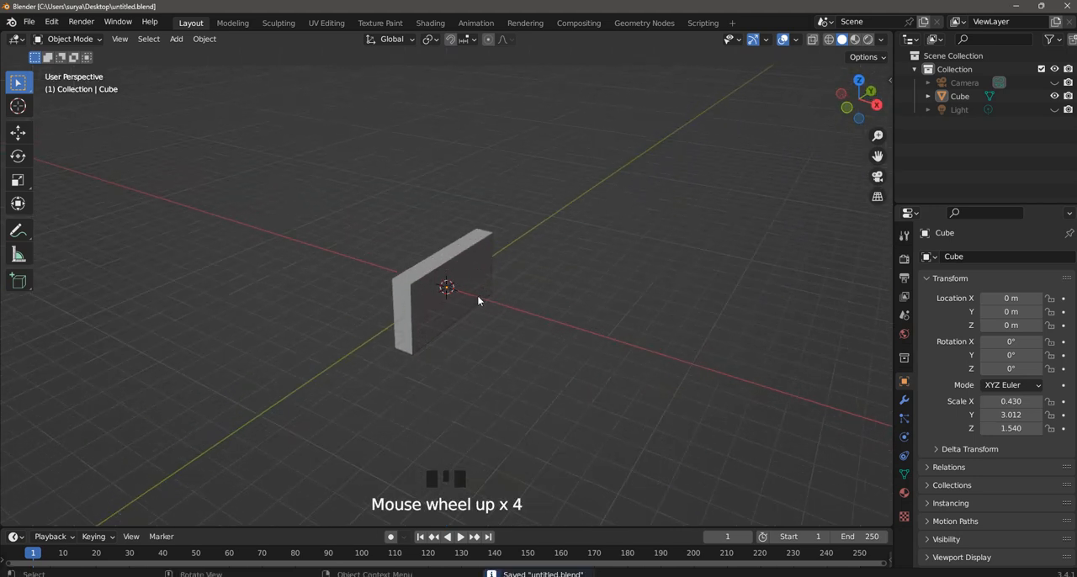
scroll(477, 296, up, 5)
middle_drag(467, 294, 491, 296)
scroll(531, 250, down, 3)
scroll(491, 296, up, 1)
click(73, 40)
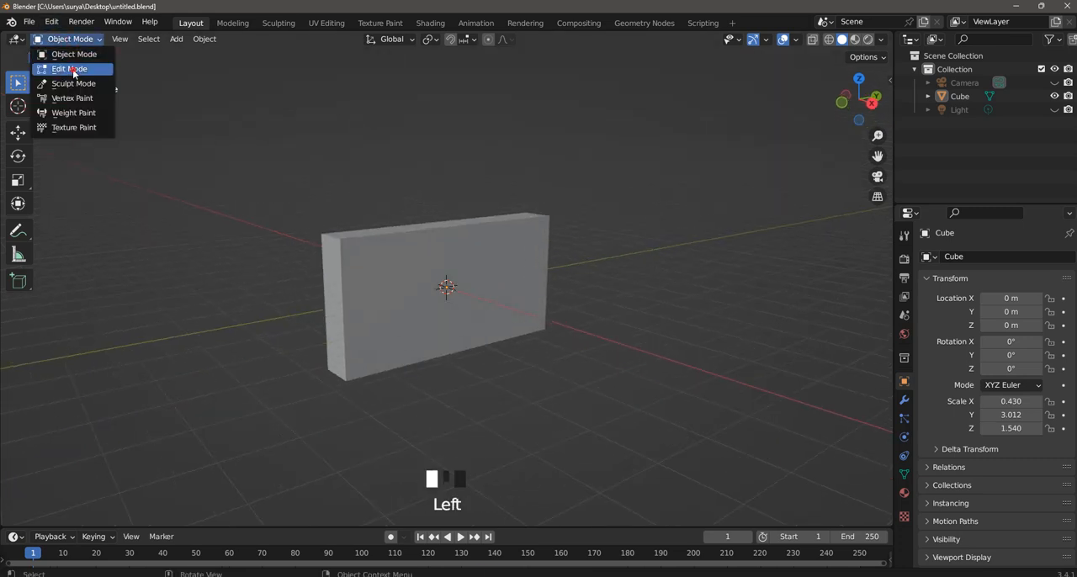
click(67, 66)
Add 10 evenly spaced vertical loop cuts along the block's length.
key(ctrl+r)
scroll(437, 248, up, 6)
click(221, 366)
right_click(221, 366)
click(61, 521)
click(176, 393)
click(211, 354)
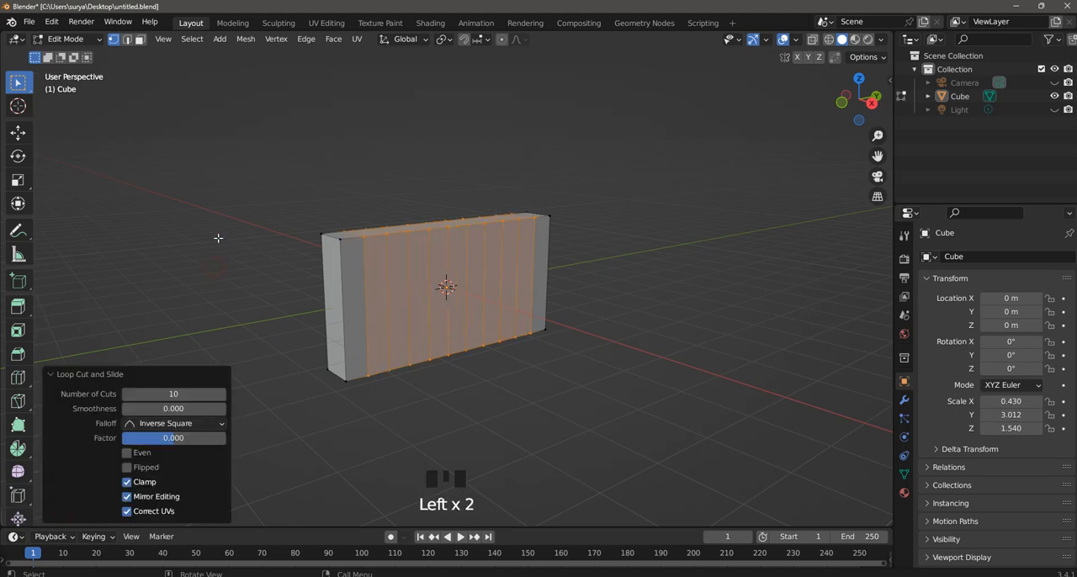
click(241, 215)
Add 5 evenly spaced horizontal loop cuts up the block's height.
key(ctrl+r)
scroll(468, 254, up, 1)
scroll(467, 254, up, 2)
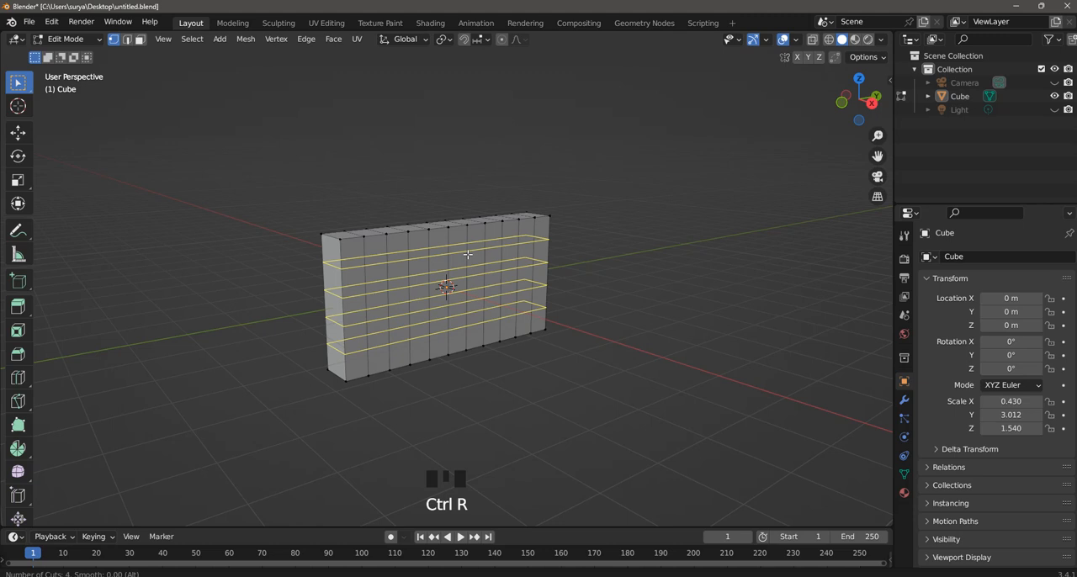
scroll(468, 255, up, 1)
click(467, 254)
right_click(468, 254)
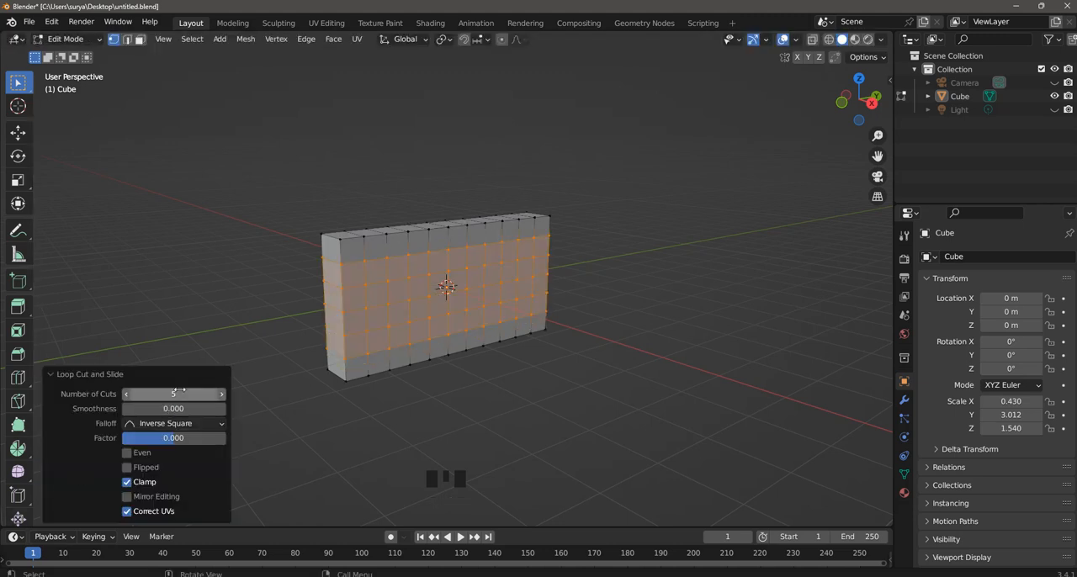
click(192, 279)
Return to Object Mode, select the block and apply its scale.
scroll(382, 244, up, 2)
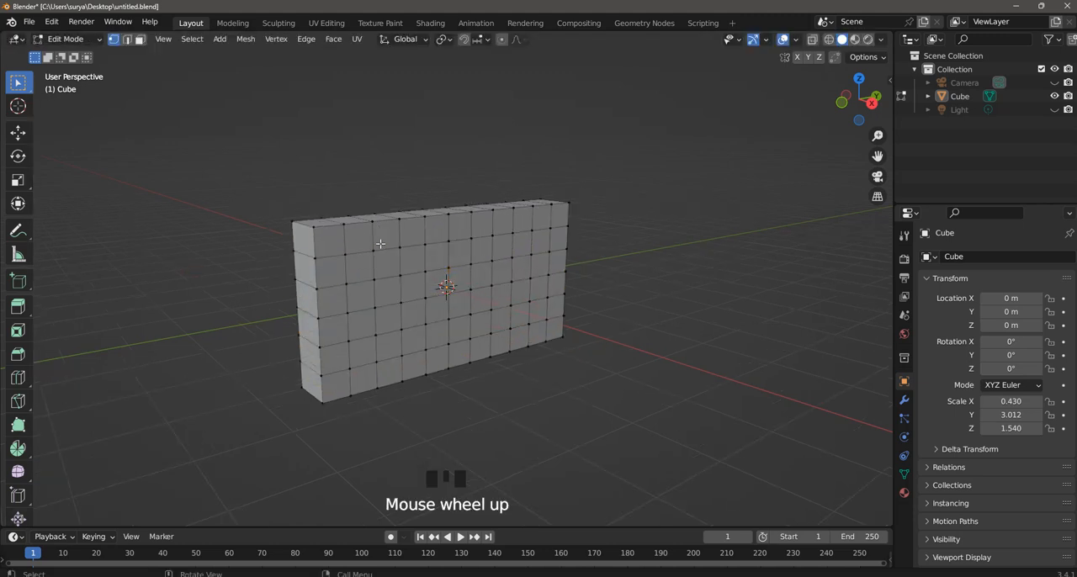
middle_drag(378, 255, 377, 260)
key(ctrl+a)
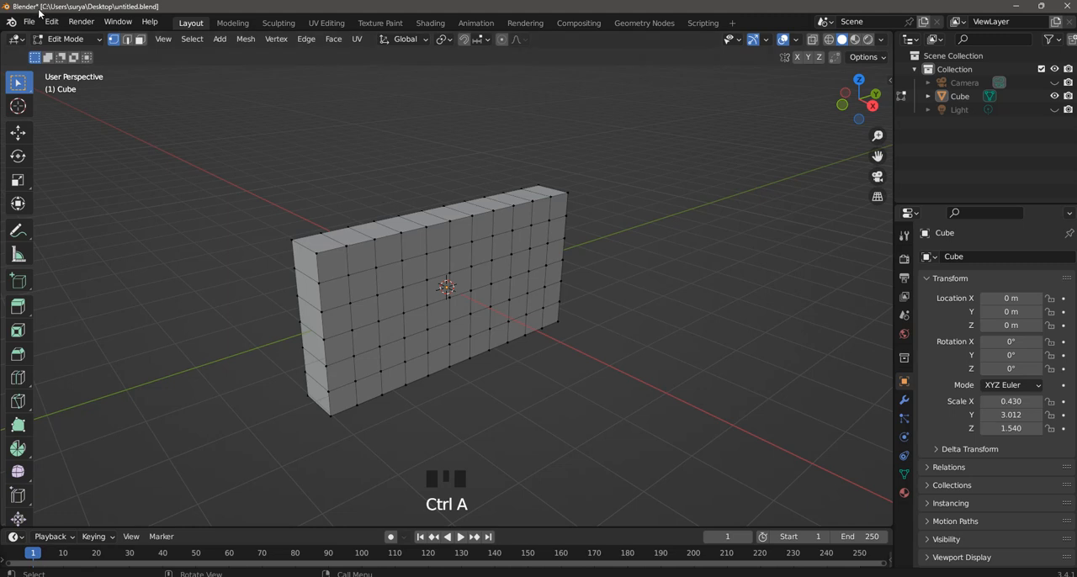
click(67, 39)
click(69, 39)
key(ctrl+a)
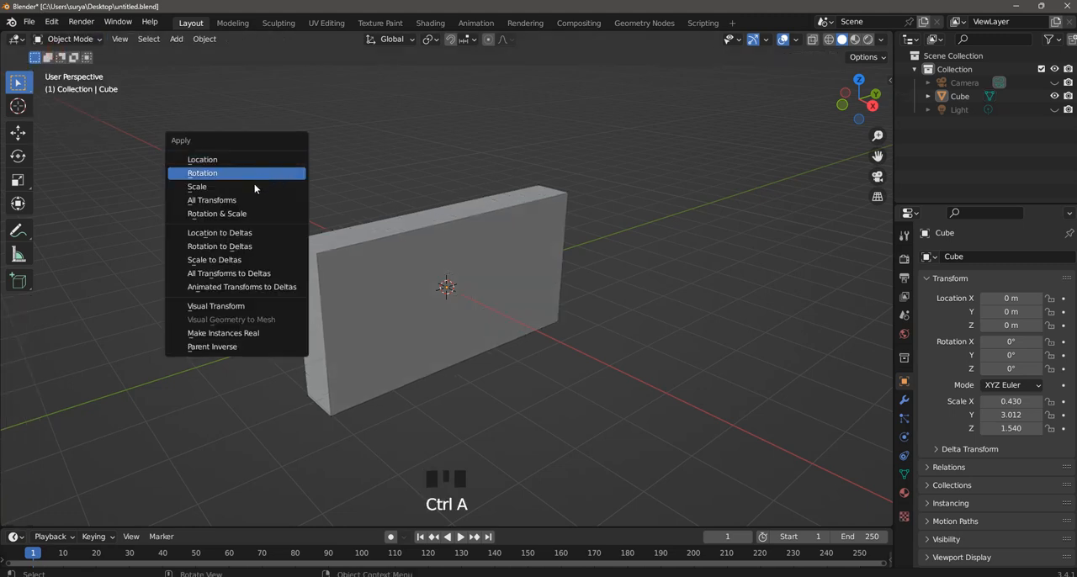
key(a)
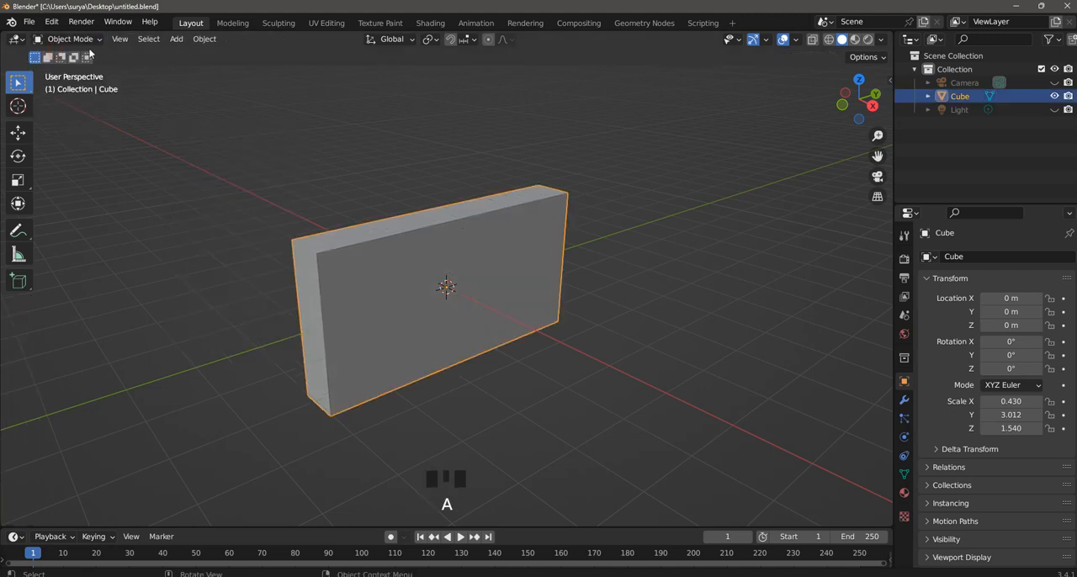
key(ctrl+a)
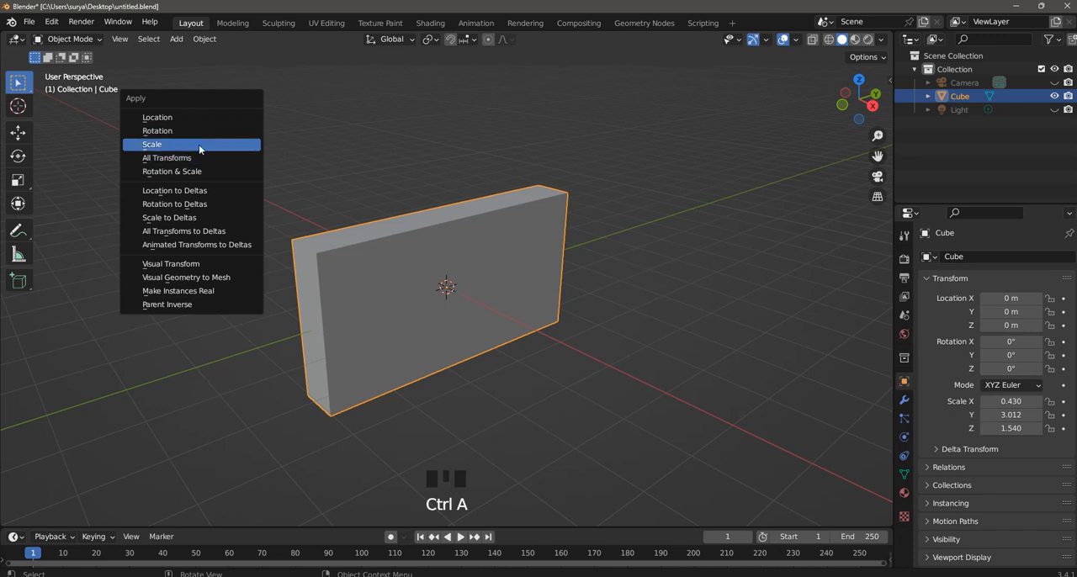
click(198, 145)
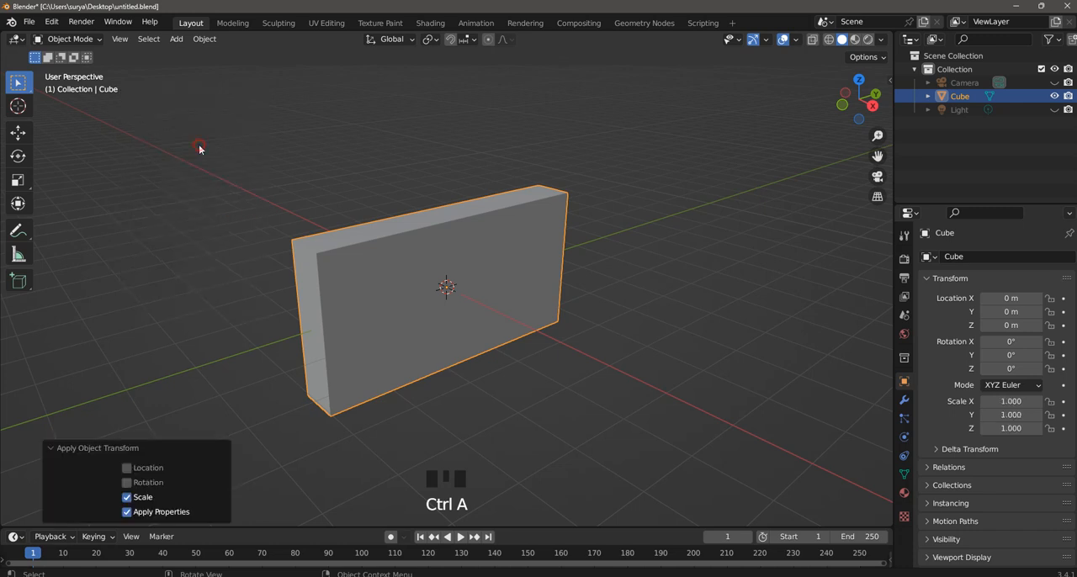
In Edit Mode with edge selection, select the four short corner edges that run across the block's thickness.
click(69, 39)
click(79, 67)
click(729, 217)
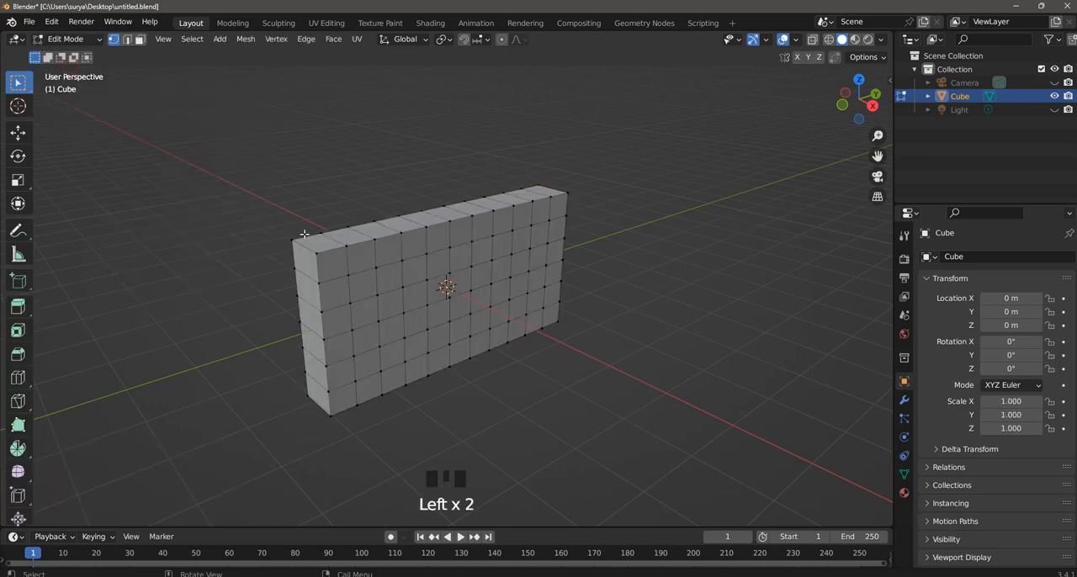
alt+shift+click(308, 247)
middle_drag(586, 254, 475, 268)
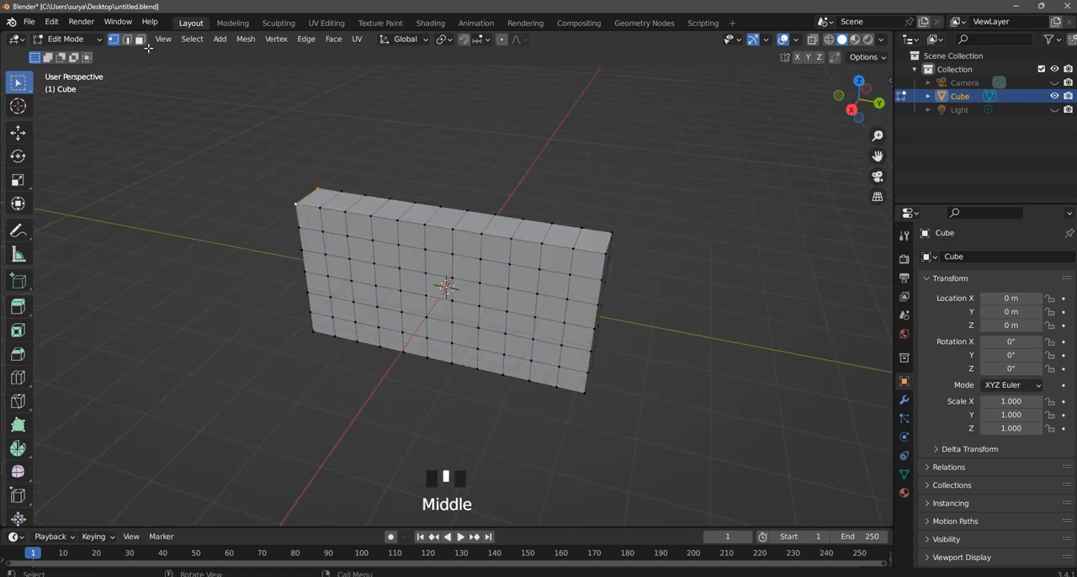
click(127, 40)
click(143, 105)
shift+click(308, 200)
shift+click(608, 244)
middle_drag(637, 296, 610, 324)
shift+click(286, 334)
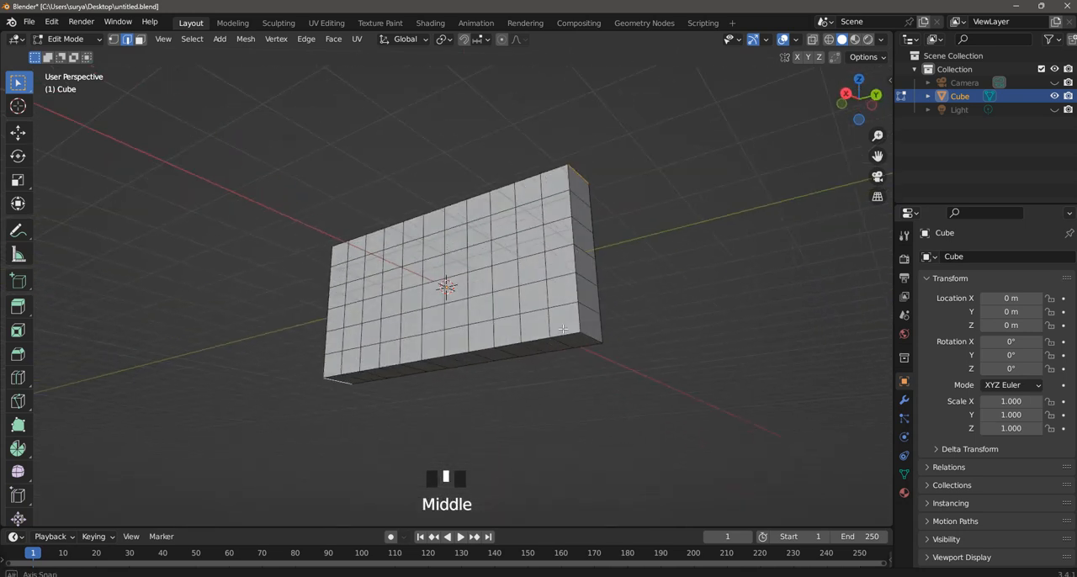
shift+click(592, 334)
Bevel the four corner edges with a width of about 0.41 m and 3 segments, and save the file.
key(ctrl+b)
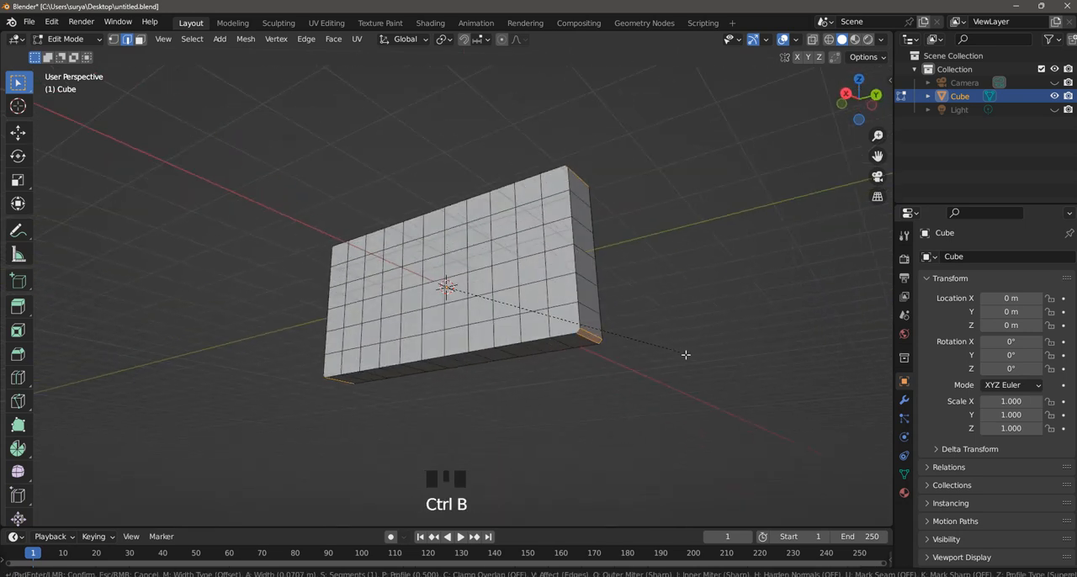
scroll(692, 357, up, 1)
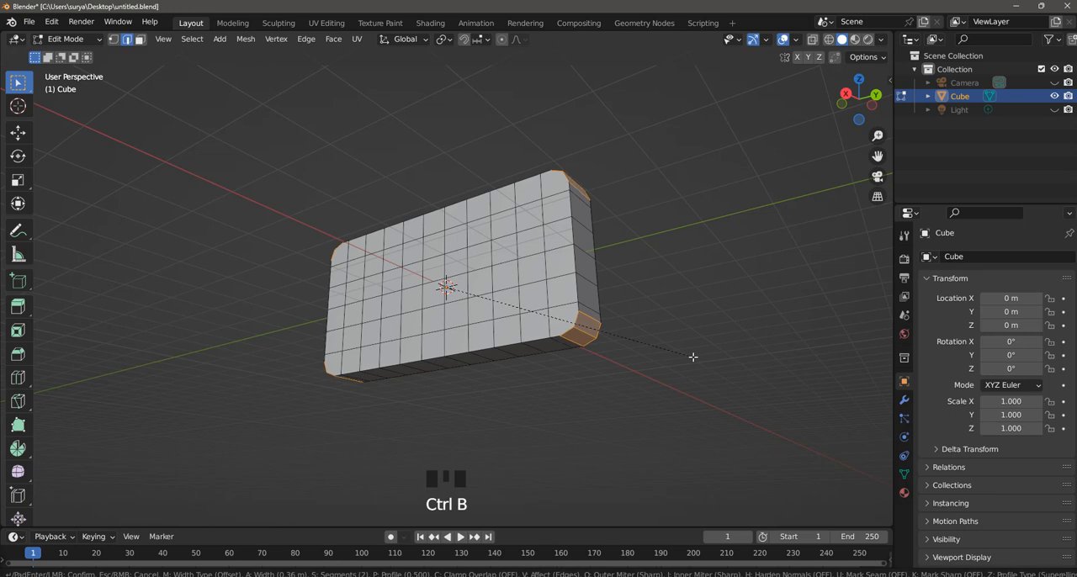
click(695, 358)
middle_drag(683, 303, 754, 349)
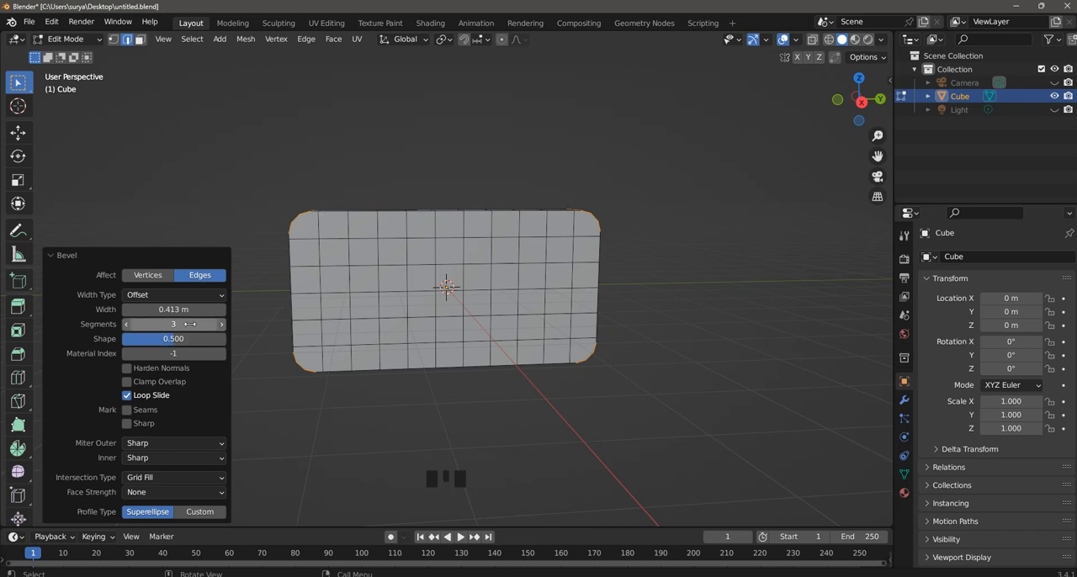
click(195, 173)
middle_drag(639, 268, 601, 279)
scroll(561, 290, up, 2)
scroll(557, 281, down, 2)
key(ctrl+s)
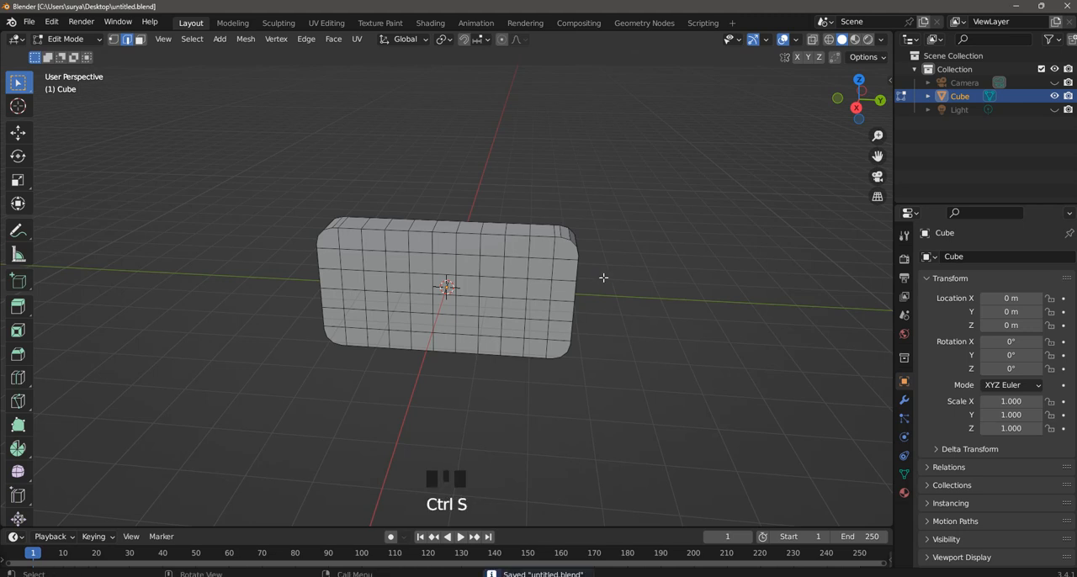
With vertex selection, knife-cut the large face vertically between the inner ends of the two rounded corners at the block's negative Y end.
middle_drag(472, 254, 306, 231)
scroll(305, 230, up, 1)
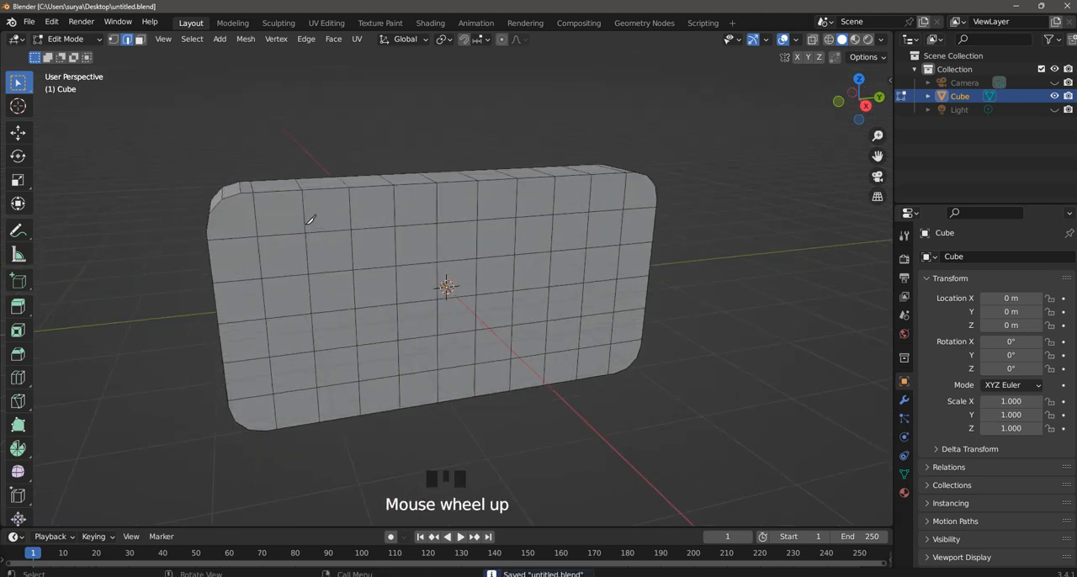
key(k)
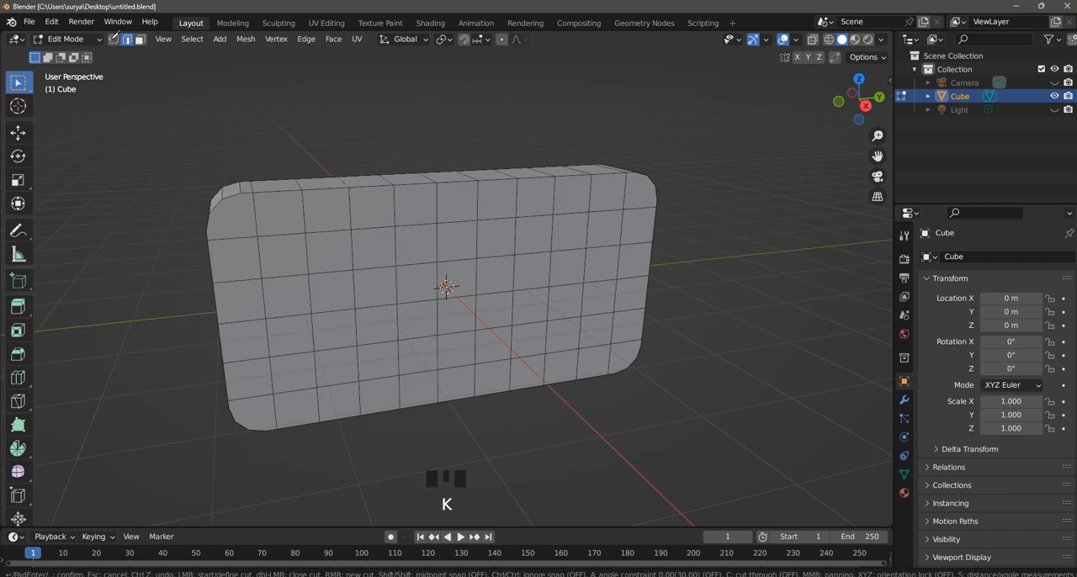
click(112, 39)
key(k)
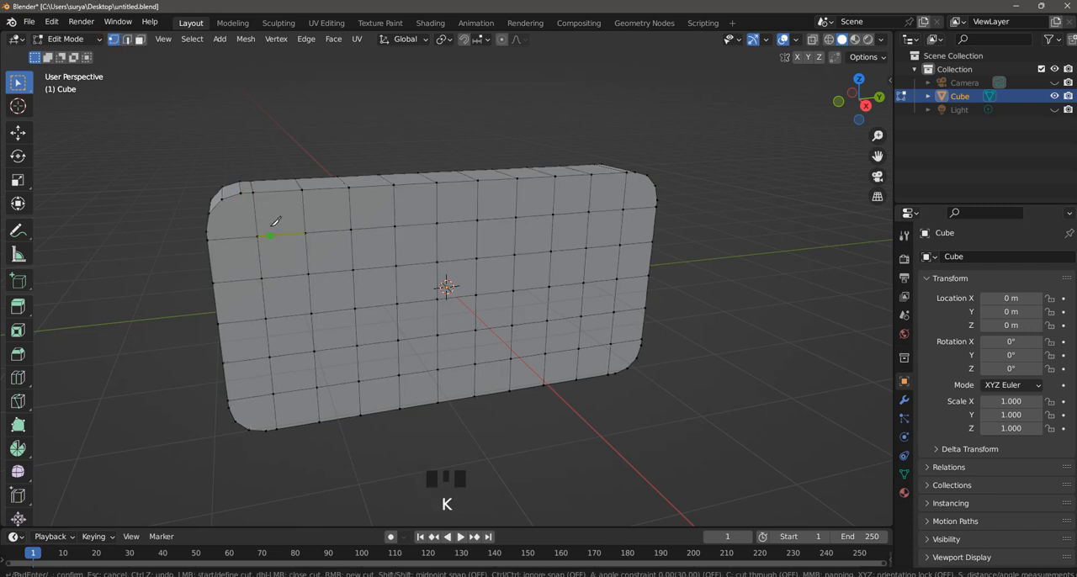
click(241, 193)
click(266, 430)
key(Return)
key(k)
key(Escape)
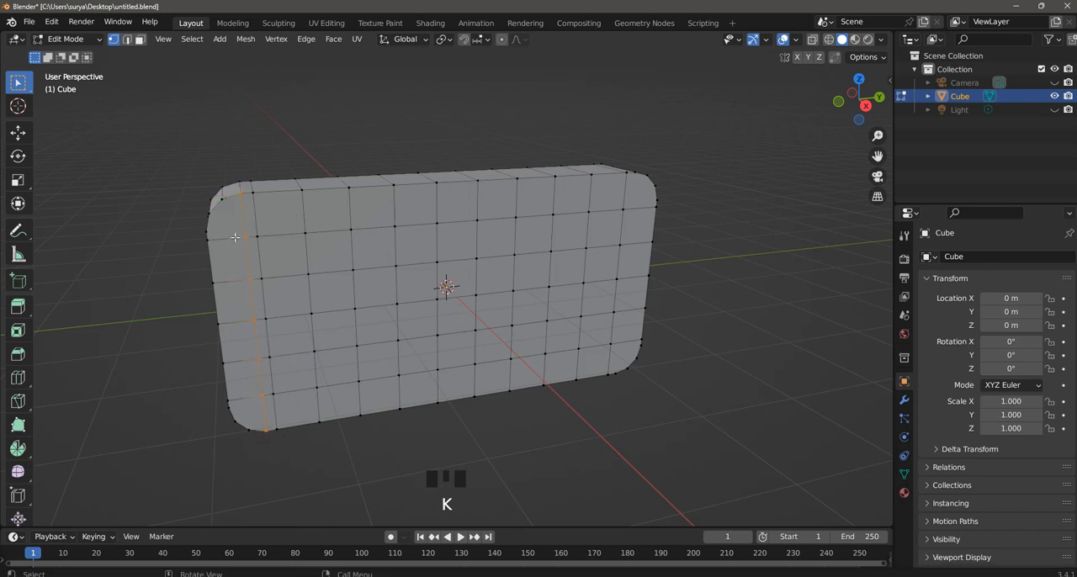
Knife-cut two more vertical lines on the large face, joining the middle and outer bevel vertices of the negative Y end's rounded corners.
key(k)
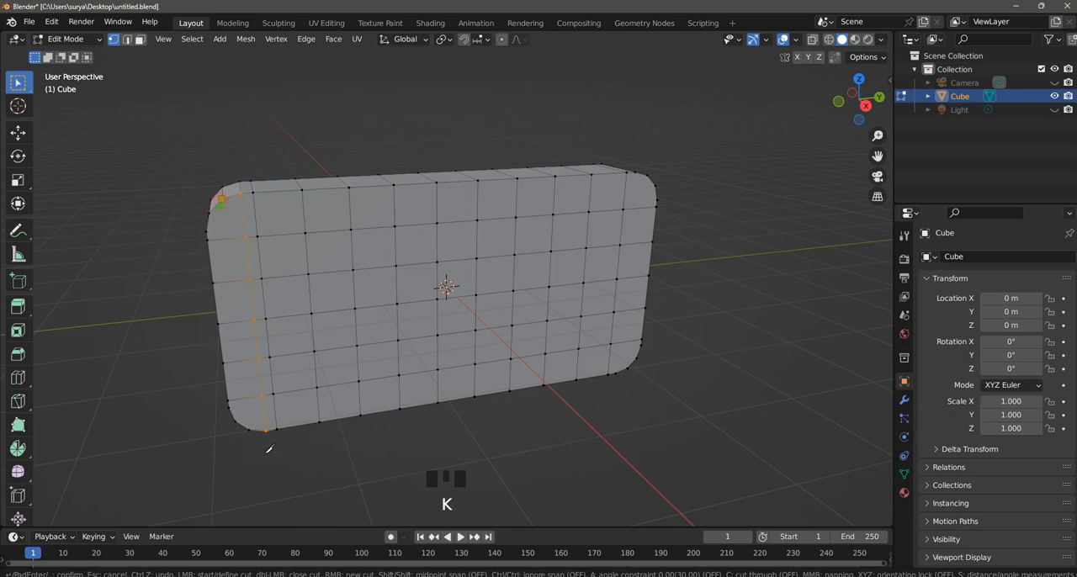
click(251, 426)
key(Return)
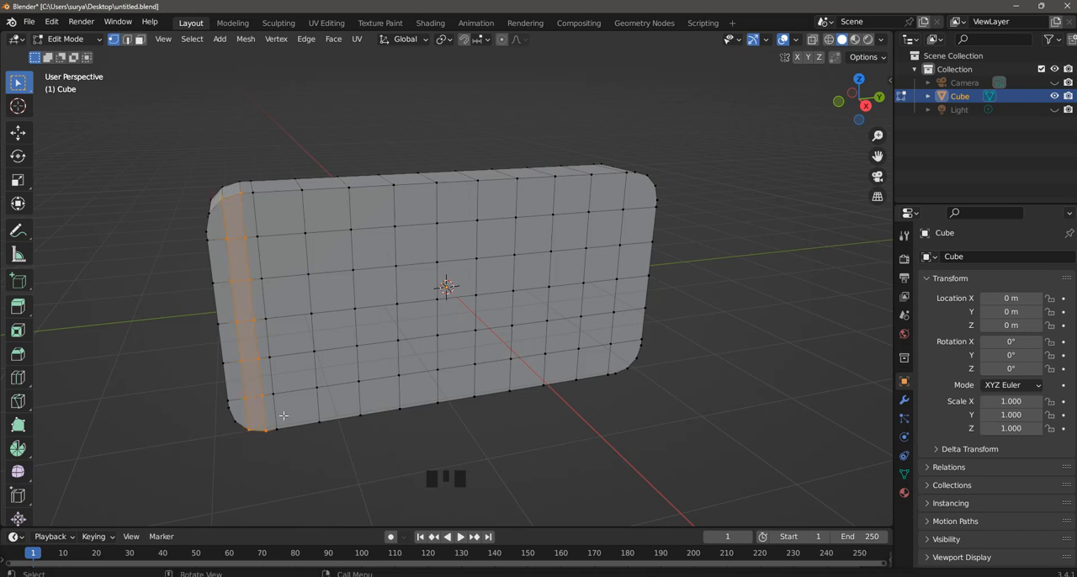
key(k)
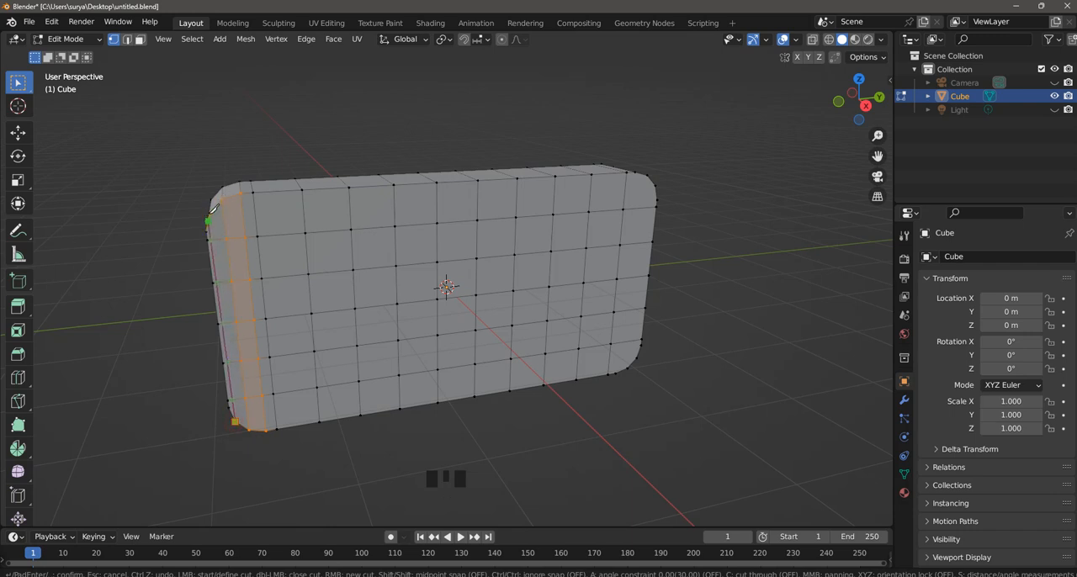
key(Escape)
click(324, 105)
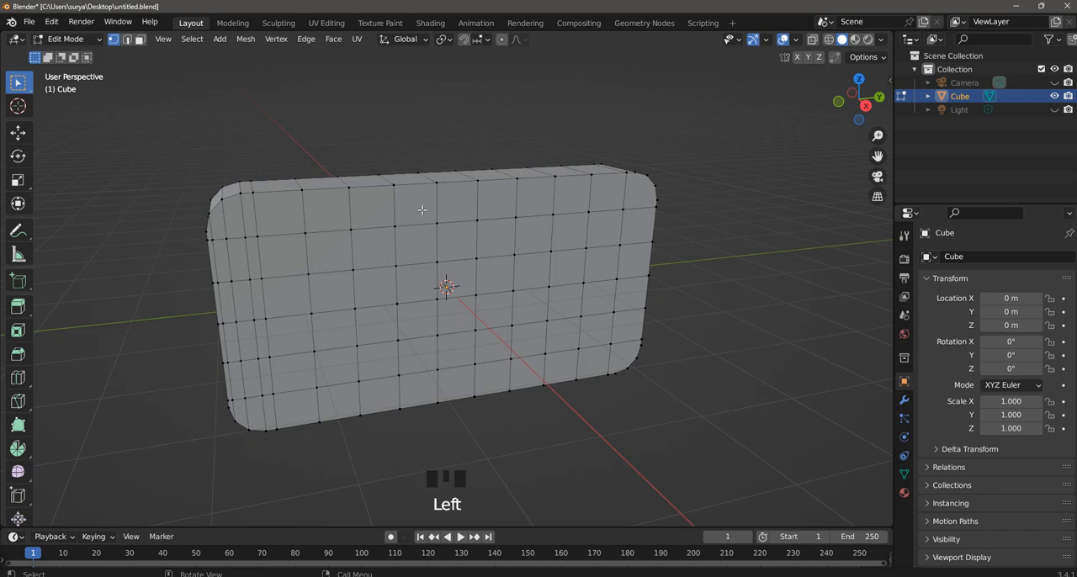
mouse_move(429, 212)
middle_down()
mouse_move(443, 224)
mouse_move(418, 227)
middle_up()
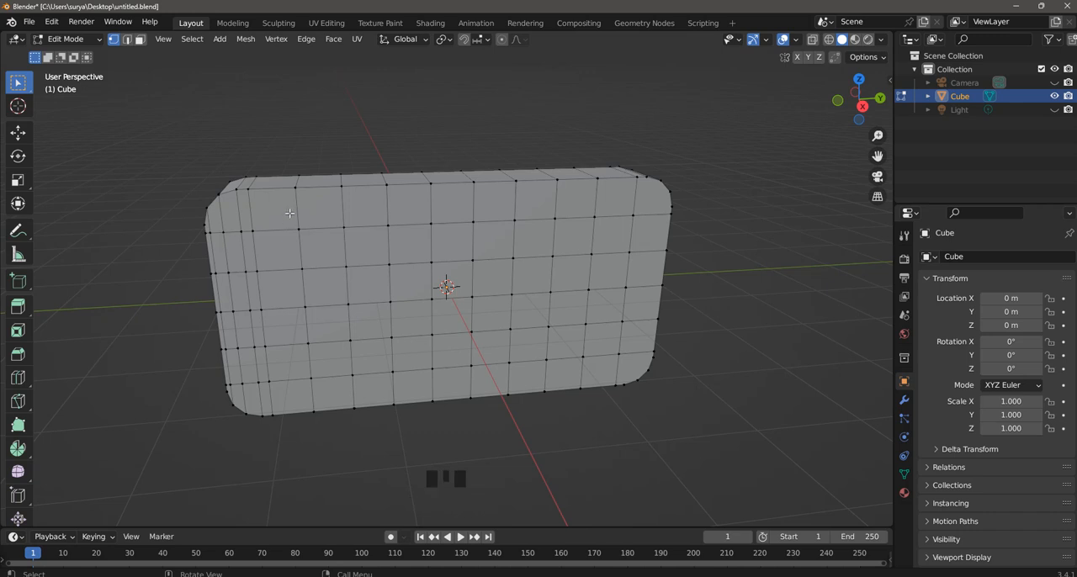
mouse_move(290, 212)
middle_down()
mouse_move(327, 207)
mouse_move(291, 213)
middle_up()
scroll(395, 202, down, 2)
middle_drag(395, 201, 689, 160)
key(Escape)
click(689, 160)
scroll(509, 296, up, 2)
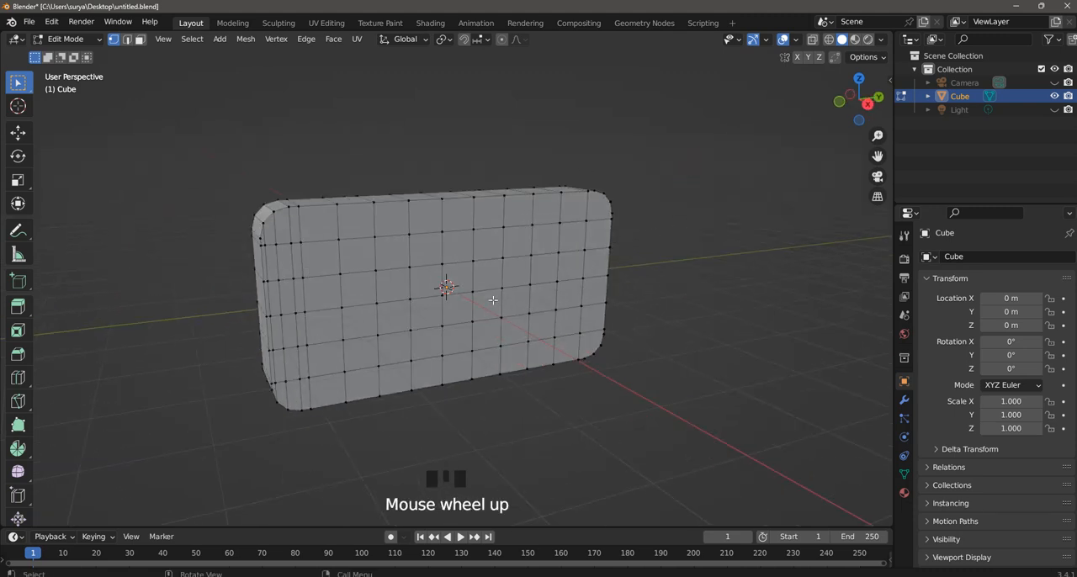
Add two centred horizontal loop cuts, through the second face rows from the block's upper and lower edges.
key(KP_7)
key(KP_1)
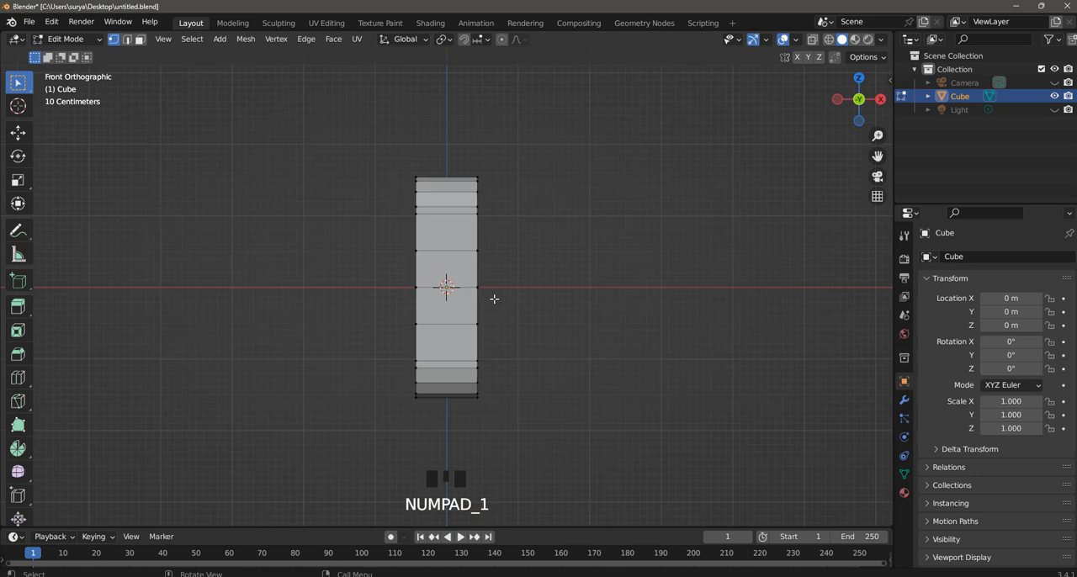
key(KP_3)
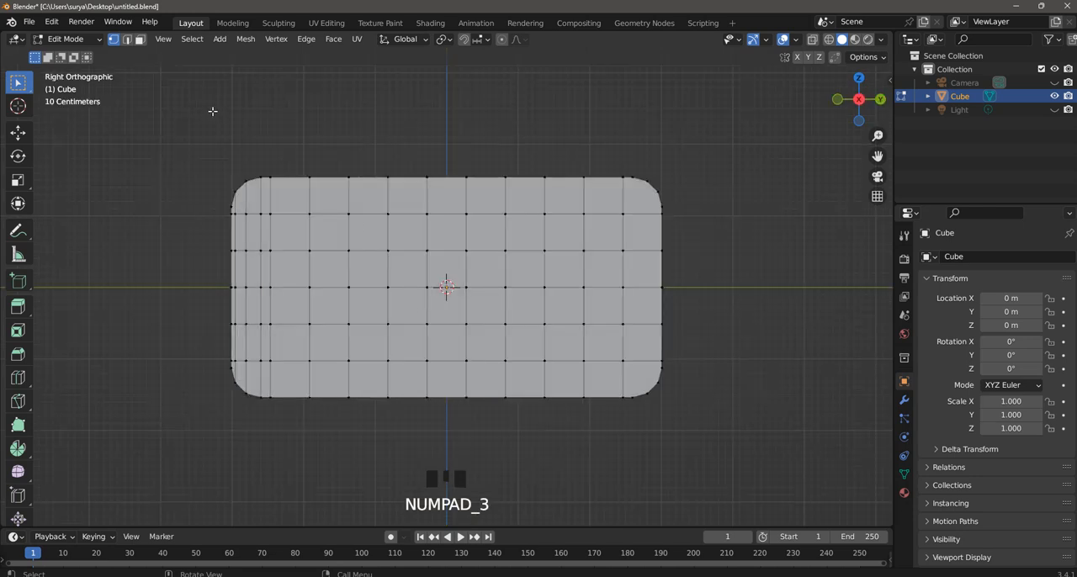
click(198, 91)
click(141, 40)
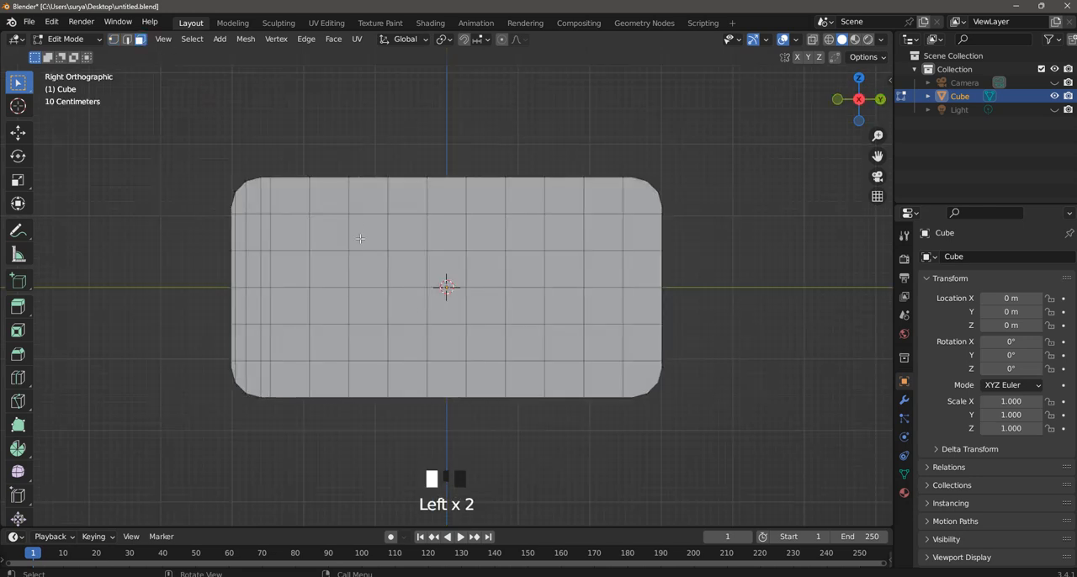
key(ctrl+r)
click(311, 238)
click(311, 238)
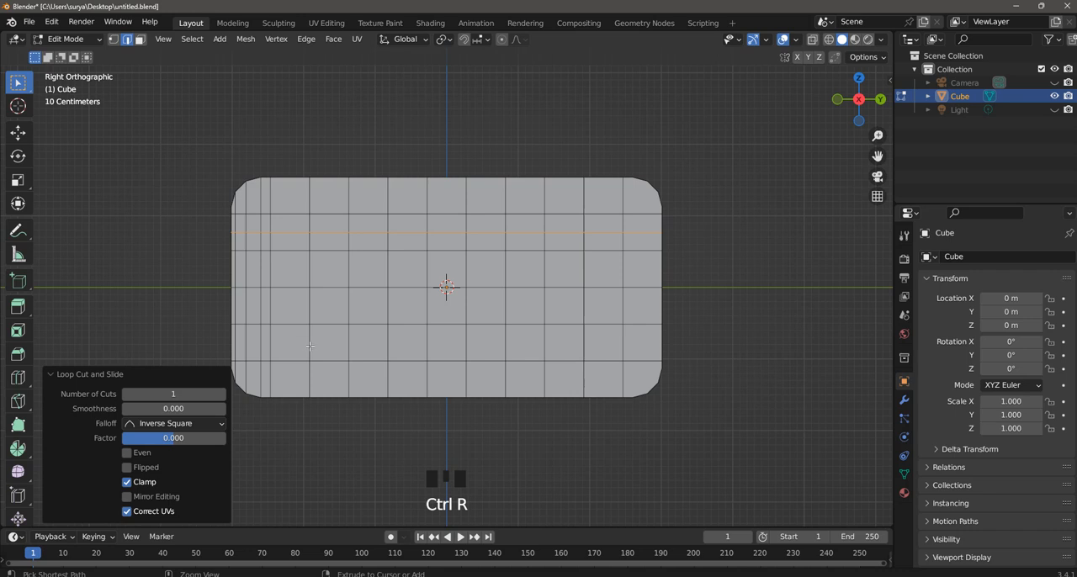
key(ctrl+r)
click(305, 345)
click(305, 345)
click(765, 260)
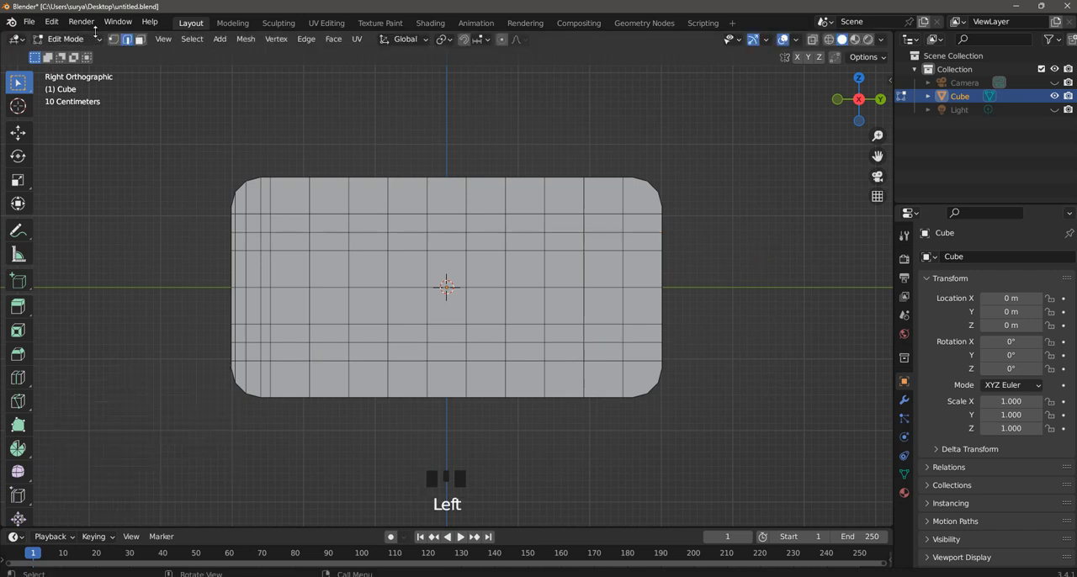
Select the block of faces three columns by four rows near the negative Y end and inset it by about 0.127 m.
click(139, 42)
shift+drag(371, 332, 279, 241)
key(i)
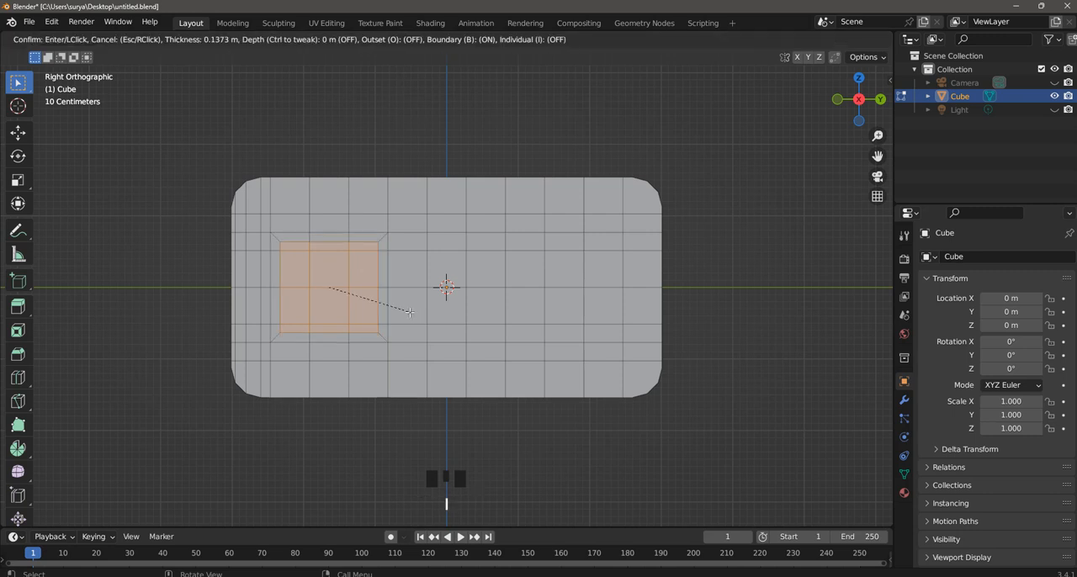
click(412, 313)
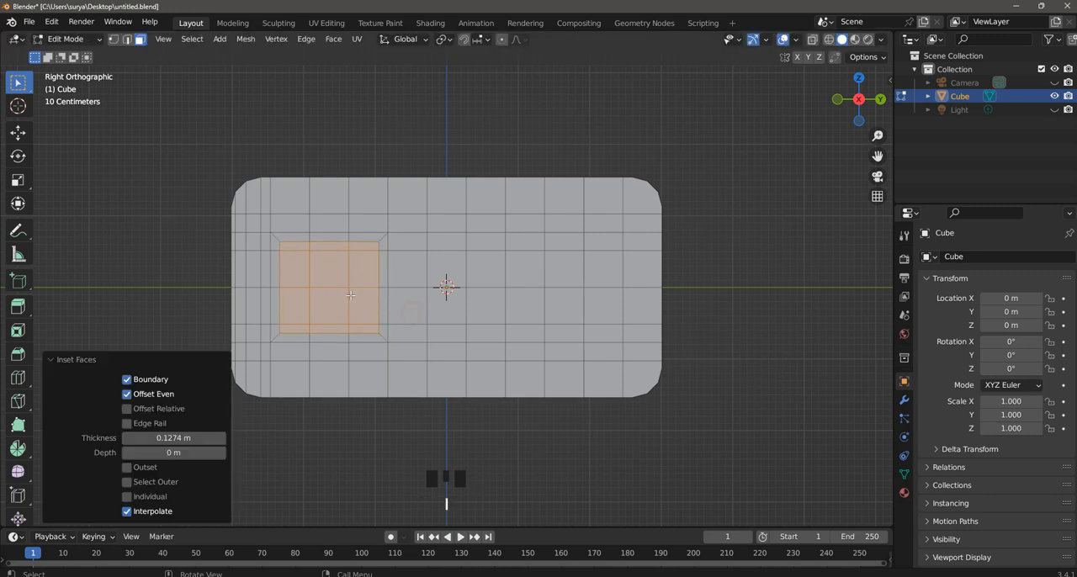
Shape the inset faces into a circle with LoopTools and scale the circle to about 0.66.
right_click(351, 298)
mouse_move(337, 217)
click(400, 231)
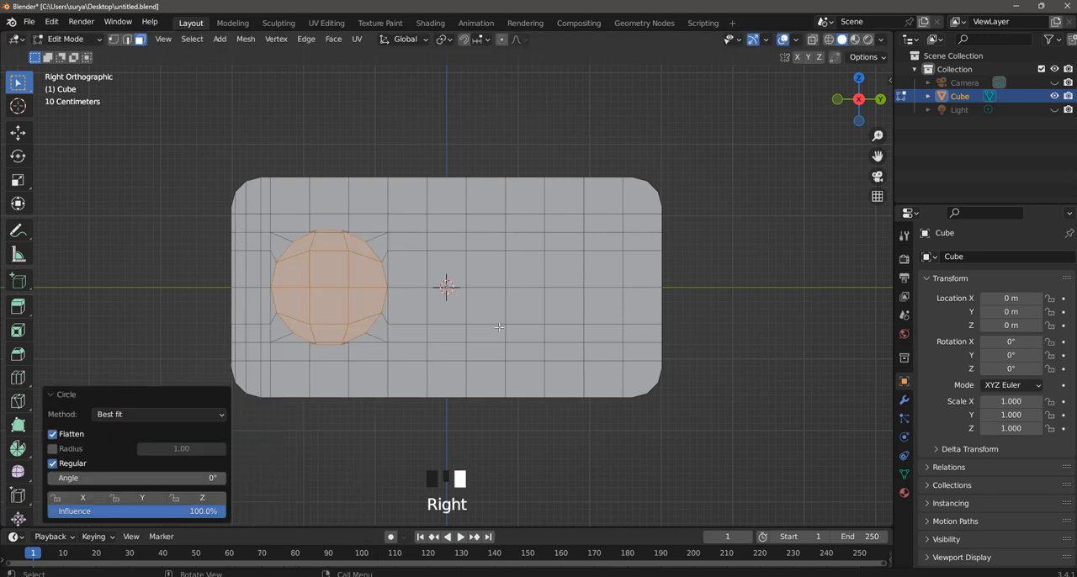
key(s)
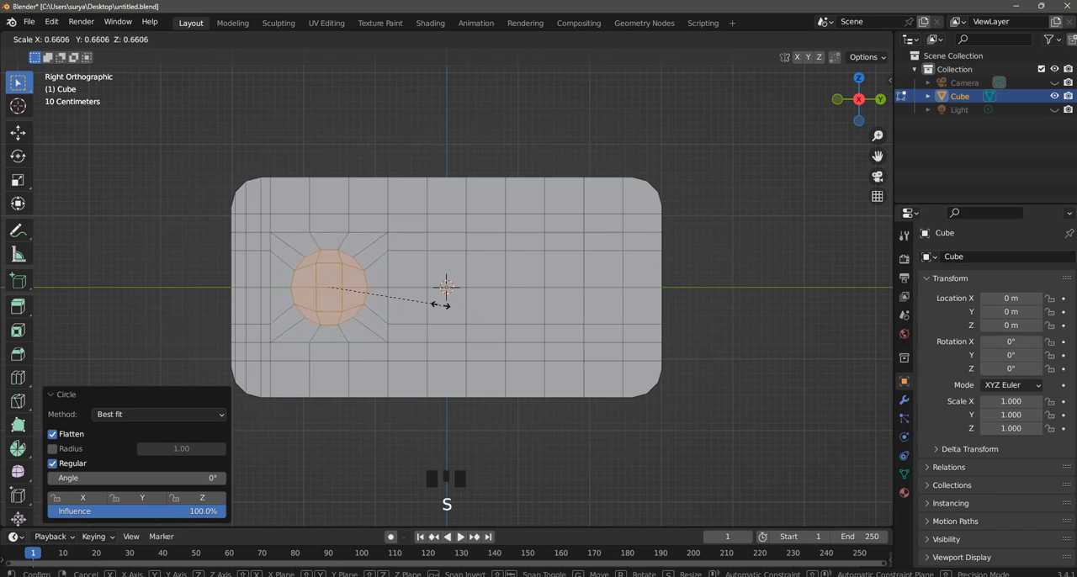
click(445, 308)
Inset the circular faces by about 0.09 m and delete the inner faces to open a round hole.
key(i)
click(447, 311)
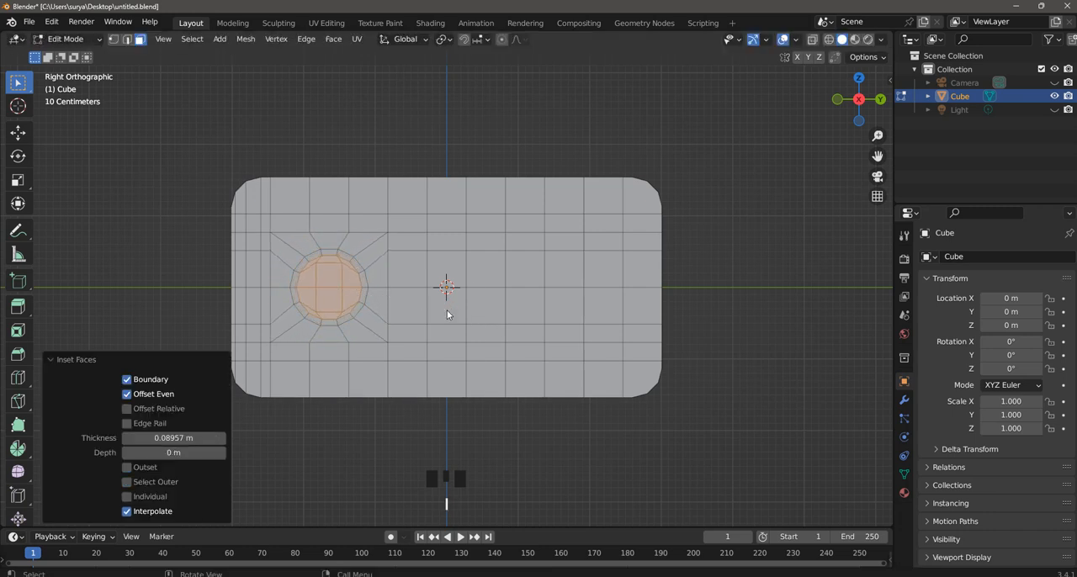
key(x)
click(437, 339)
scroll(448, 107, down, 3)
middle_drag(448, 107, 522, 140)
click(522, 139)
key(Escape)
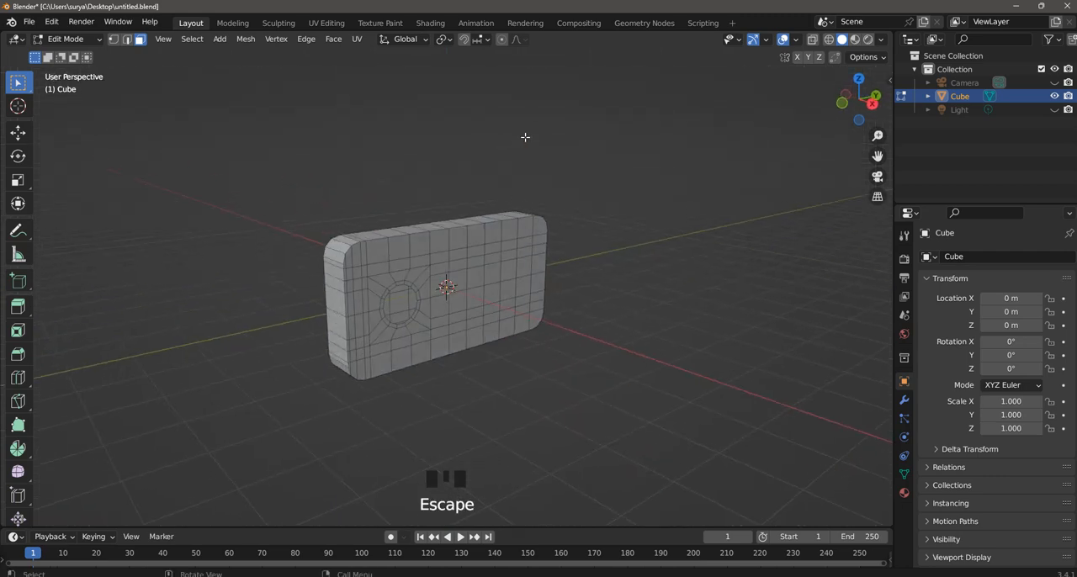
Symmetrize the whole mesh from -Y to +Y so the hole is copied to the other end.
key(a)
scroll(387, 126, up, 1)
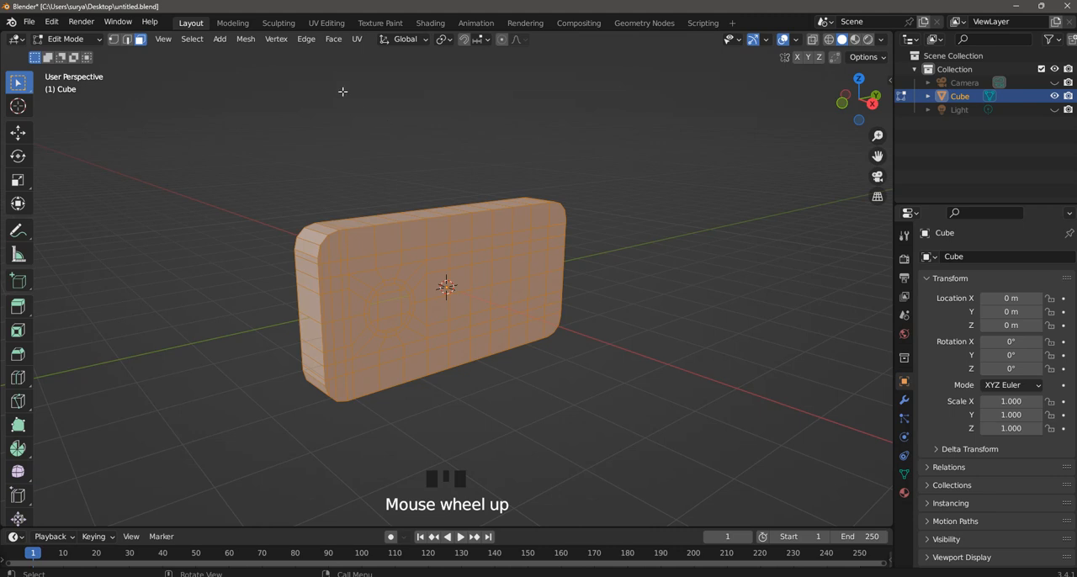
click(245, 39)
click(283, 242)
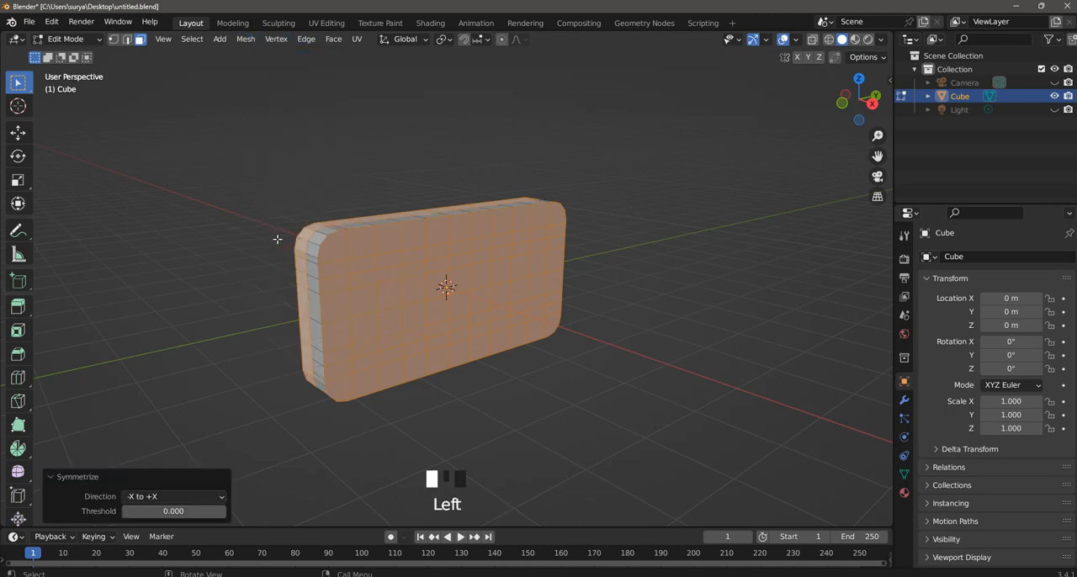
click(174, 495)
click(167, 453)
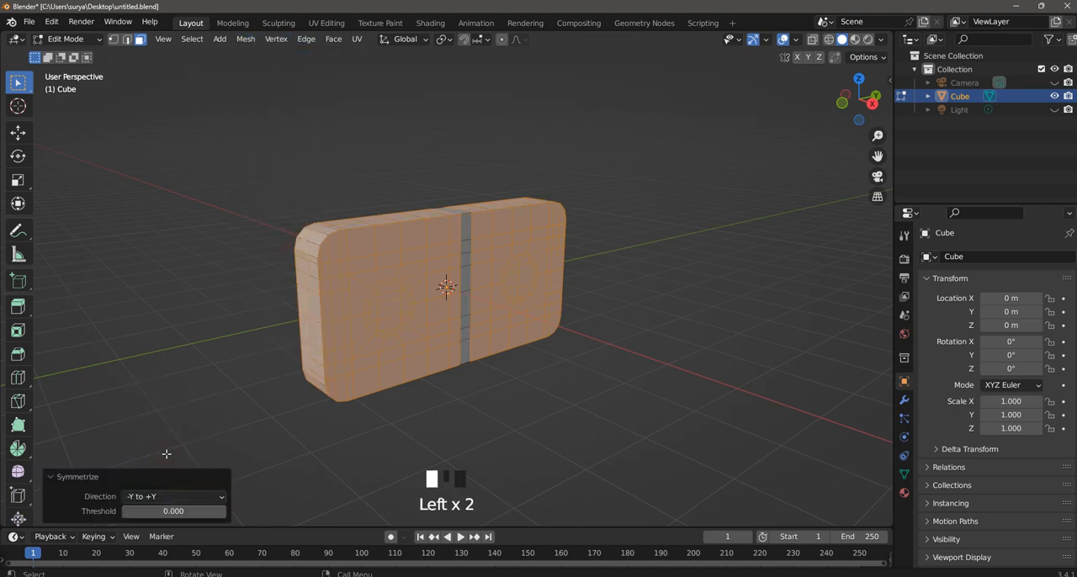
click(179, 324)
scroll(596, 321, up, 2)
middle_drag(596, 321, 649, 301)
scroll(602, 308, down, 3)
scroll(602, 308, up, 1)
click(649, 302)
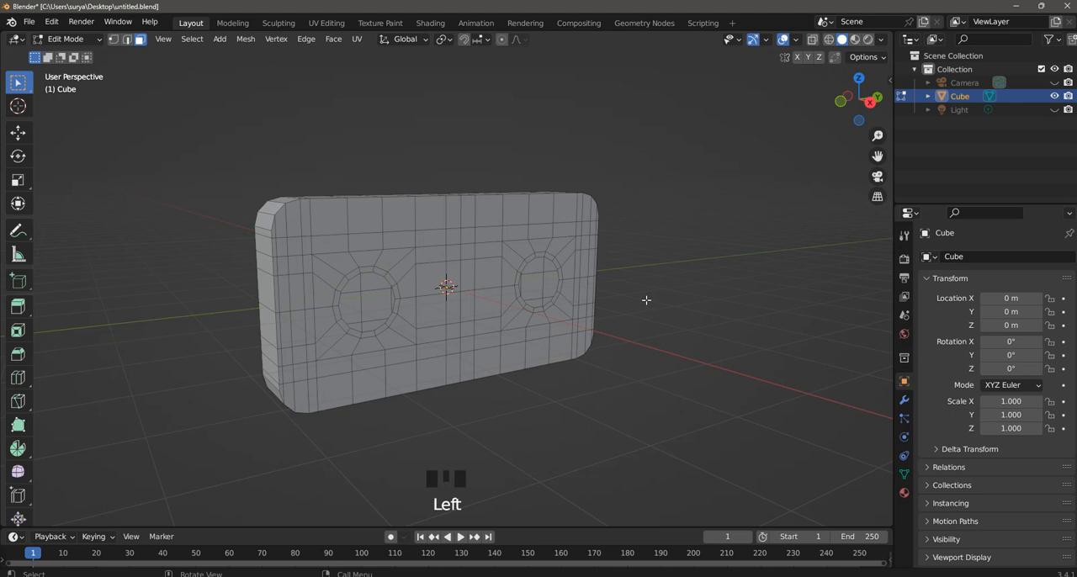
Add a loop cut around the block's narrow sides at the middle of its thickness.
key(KP_7)
scroll(646, 300, down, 3)
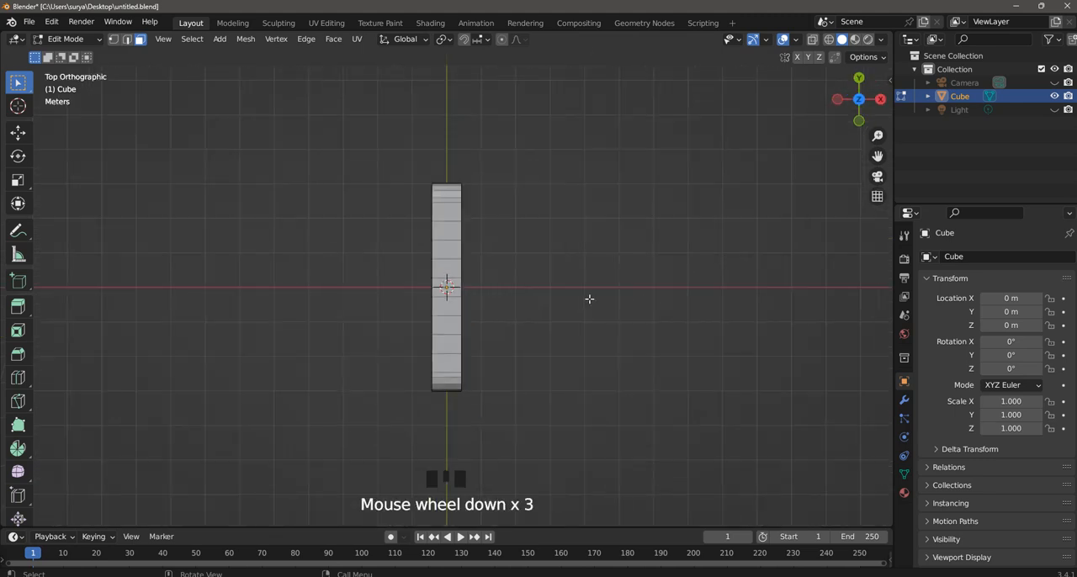
key(ctrl+r)
click(444, 180)
click(472, 176)
middle_drag(631, 272, 507, 233)
click(508, 233)
scroll(416, 278, up, 2)
middle_drag(416, 279, 458, 258)
In wireframe top view, delete the vertices on the block's negative X side, and return to solid shading.
key(KP_7)
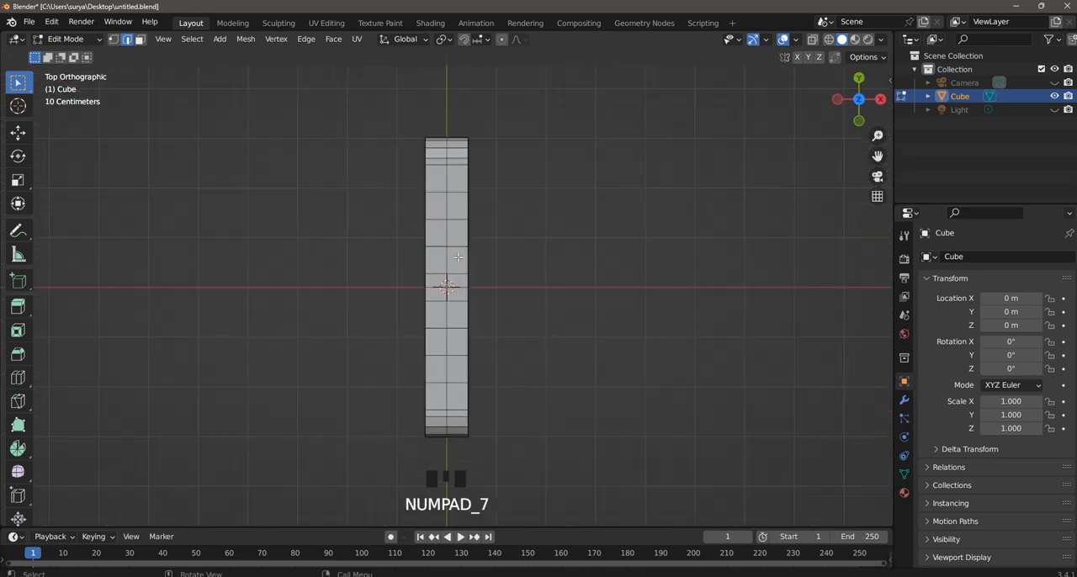
scroll(395, 228, down, 2)
scroll(412, 239, up, 1)
key(z)
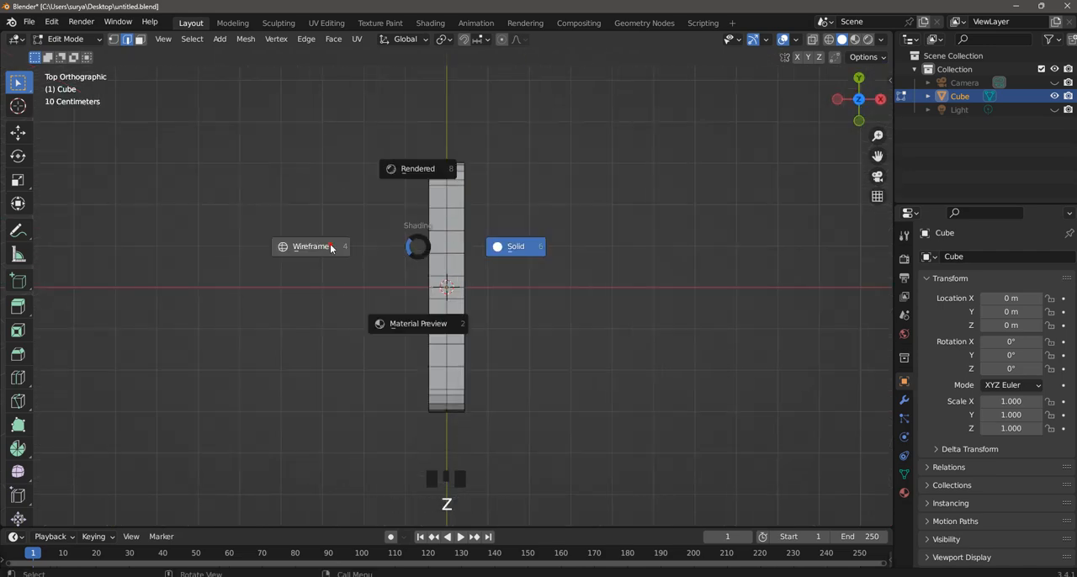
click(112, 39)
shift+drag(433, 430, 344, 104)
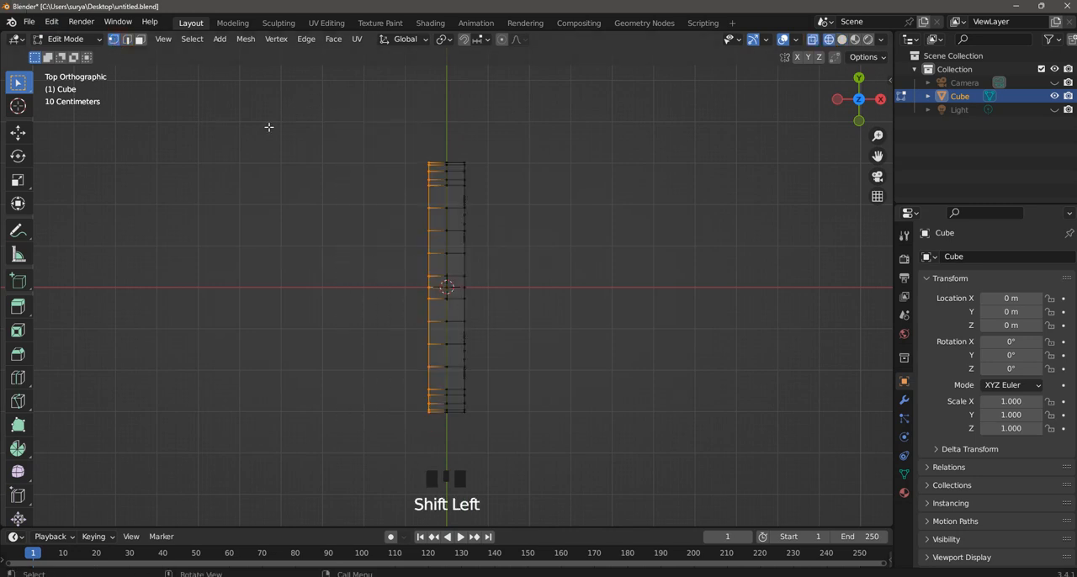
key(x)
click(258, 114)
middle_drag(609, 299, 620, 219)
key(z)
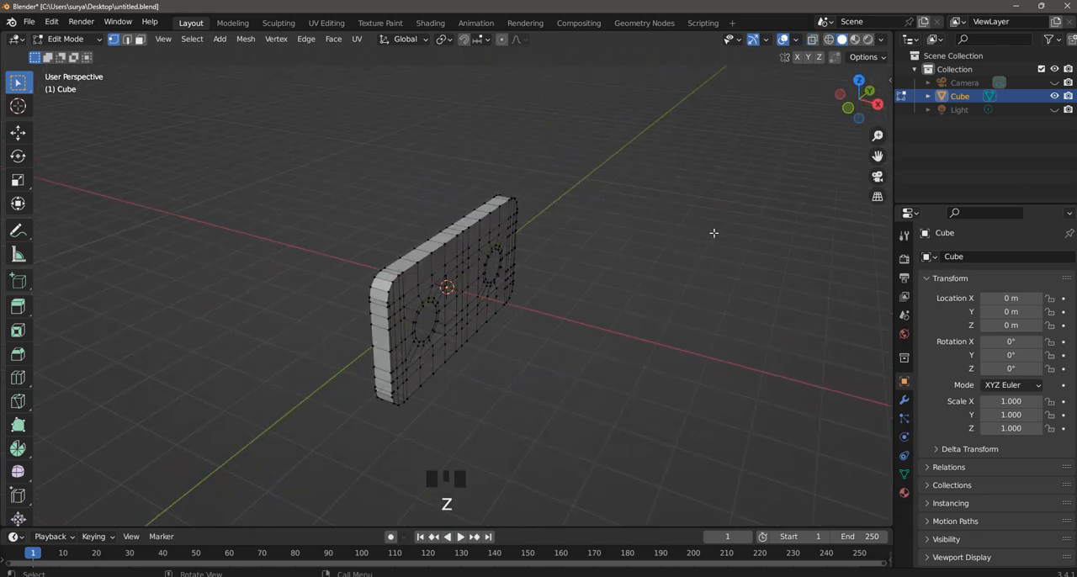
Add a Mirror modifier to the remaining half and mirror it across the X axis.
middle_drag(711, 228, 663, 227)
scroll(584, 309, up, 3)
middle_drag(585, 309, 738, 277)
click(903, 401)
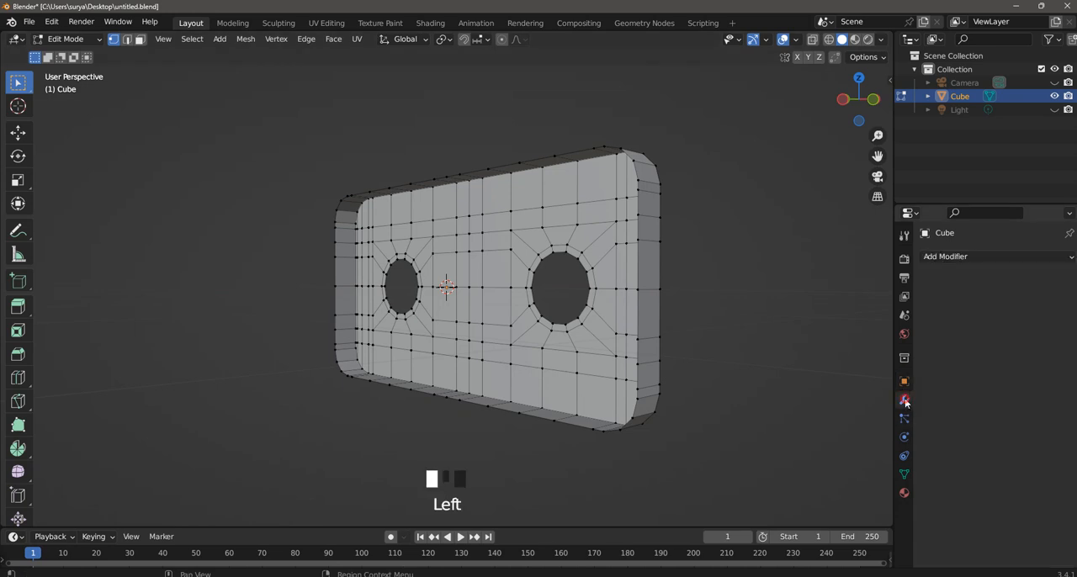
click(971, 255)
click(795, 411)
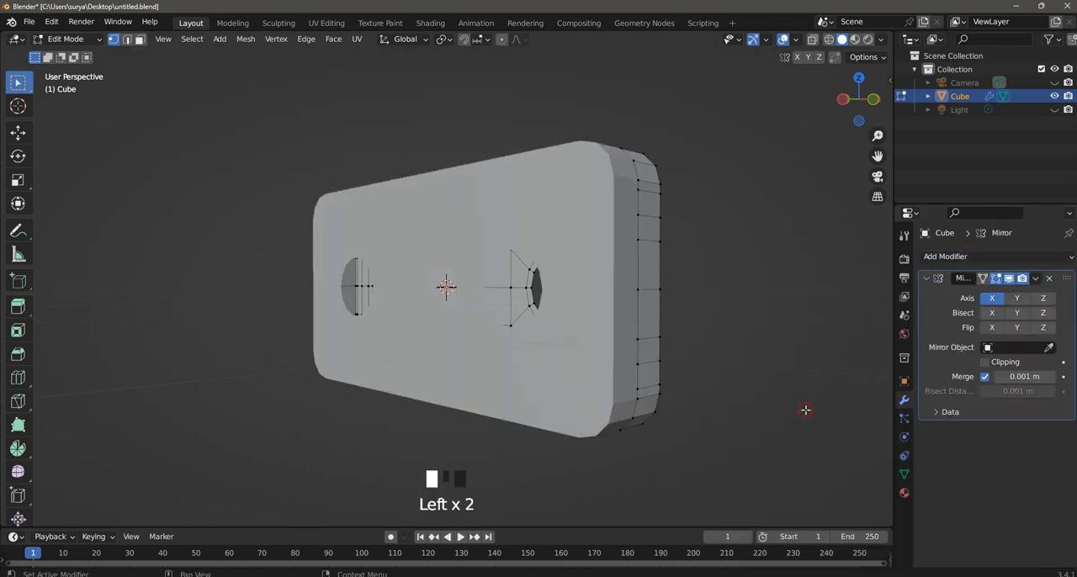
click(995, 301)
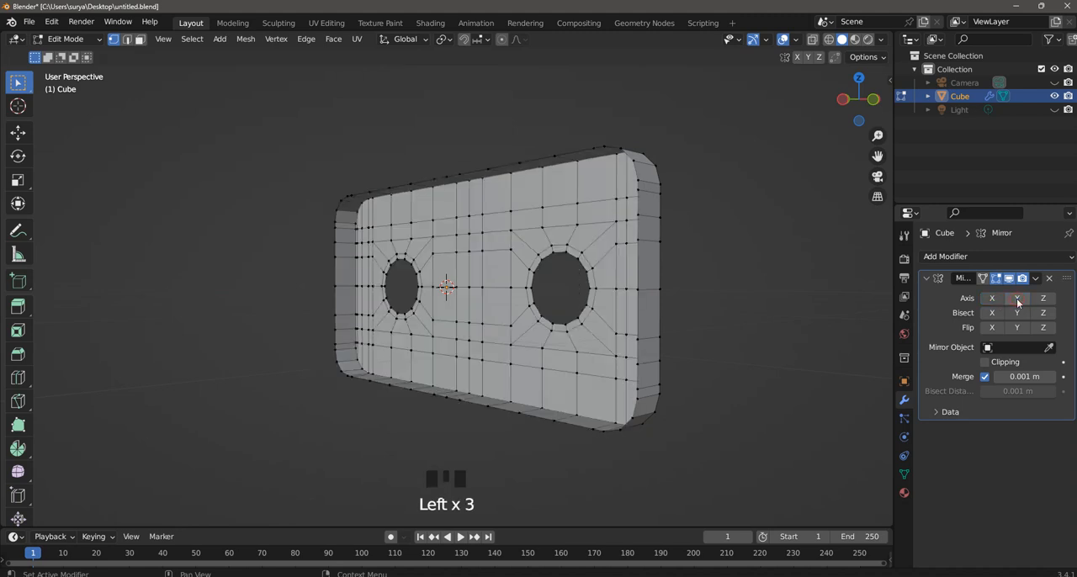
click(995, 302)
Apply the Mirror modifier in Object Mode, return to Edit Mode and save the file.
click(1039, 281)
drag(49, 43, 57, 46)
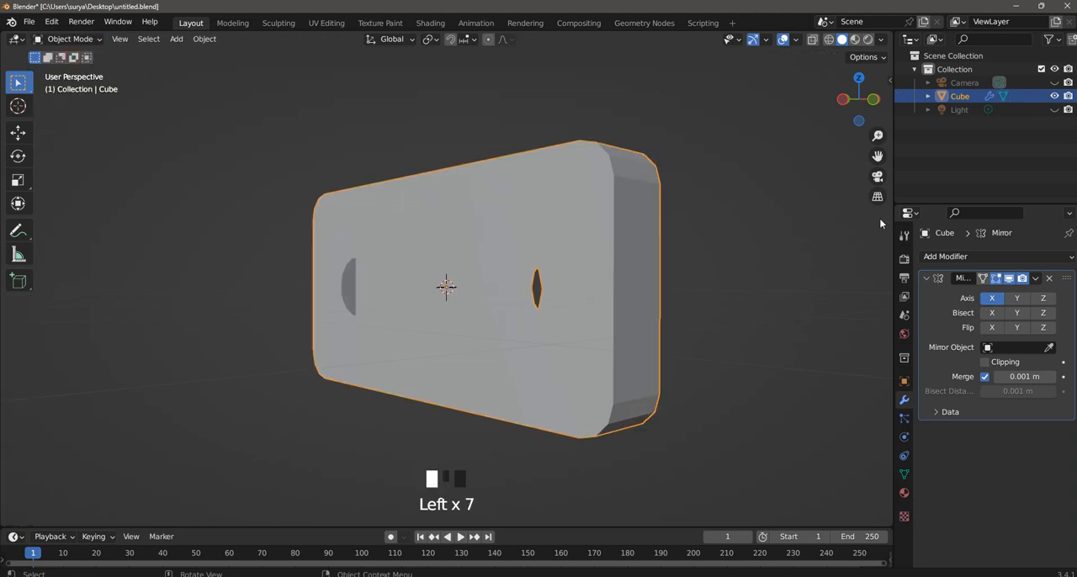
click(1038, 281)
click(1006, 294)
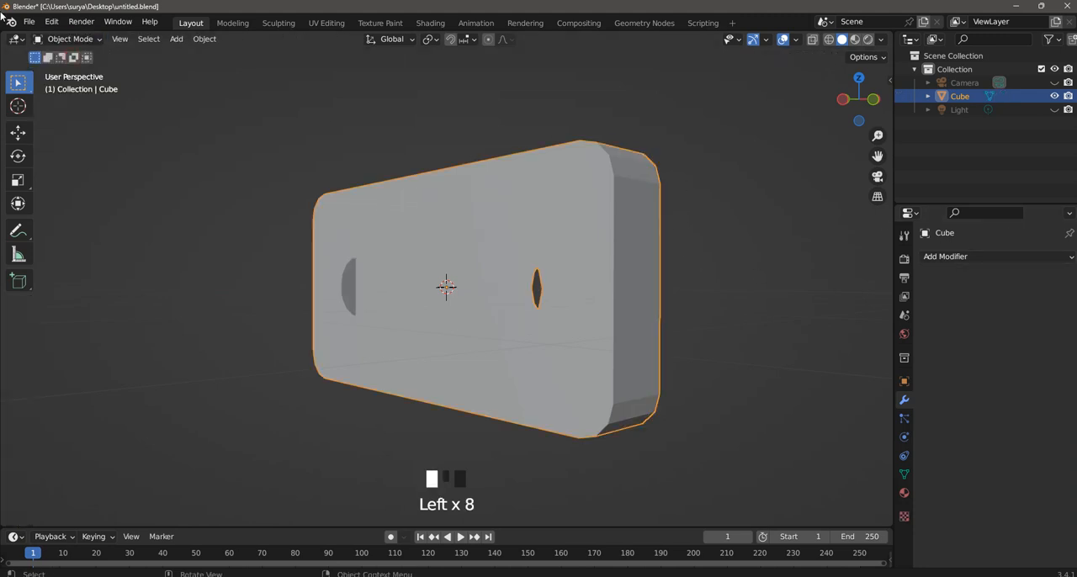
drag(60, 47, 65, 68)
middle_drag(663, 157, 548, 260)
key(ctrl+s)
scroll(514, 205, up, 3)
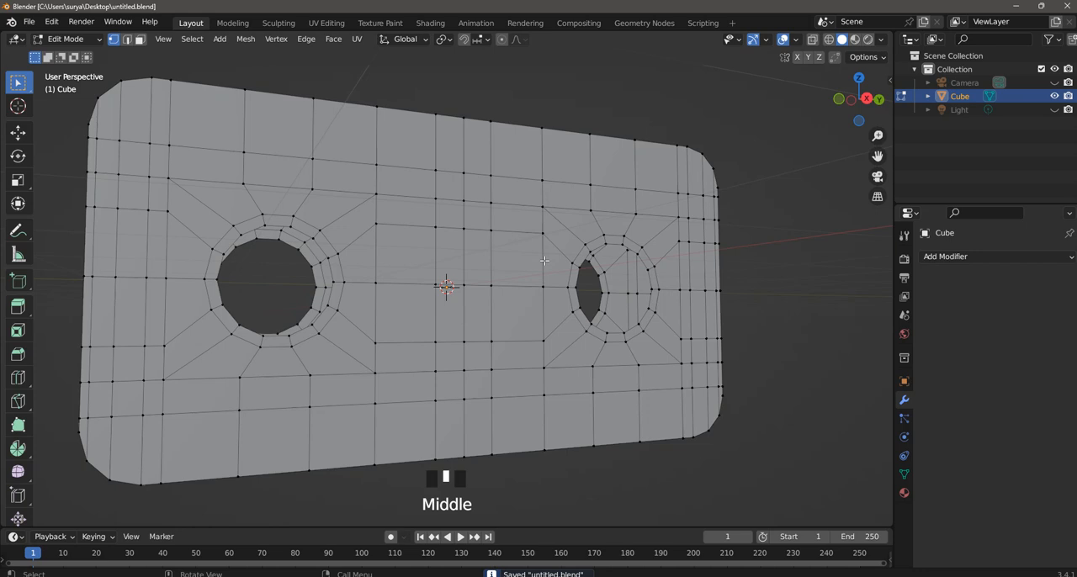
Select the front and back rim loops of the hole at the negative Y end and bridge them.
click(128, 38)
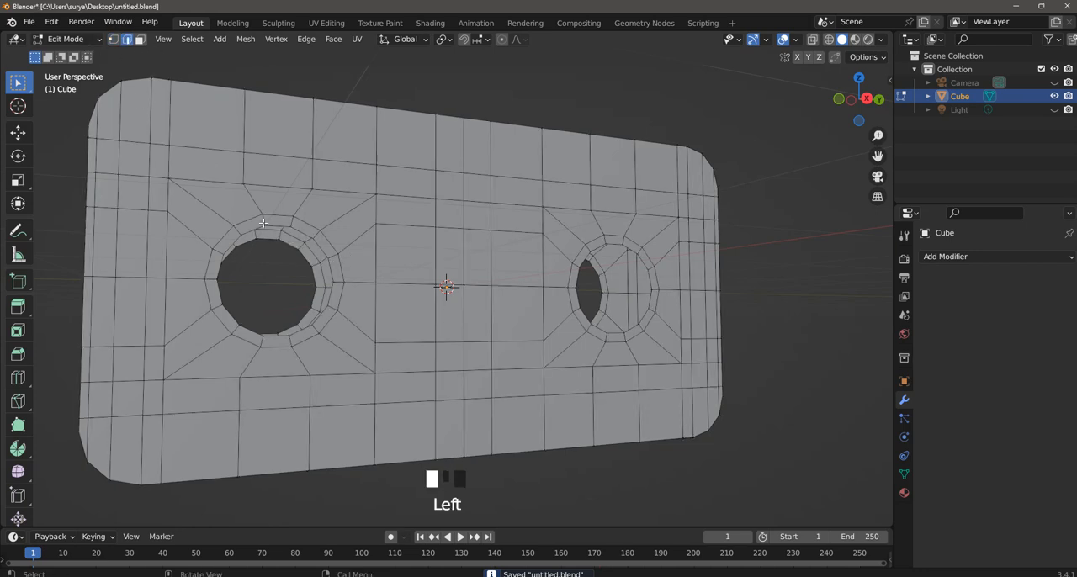
alt+shift+click(289, 245)
alt+shift+click(299, 233)
right_click(321, 239)
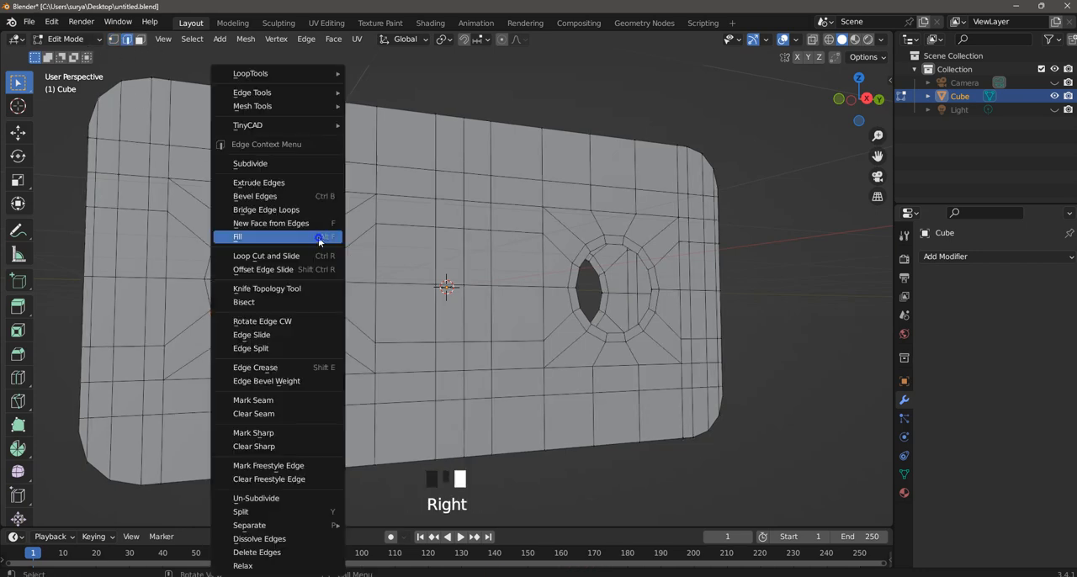
click(312, 211)
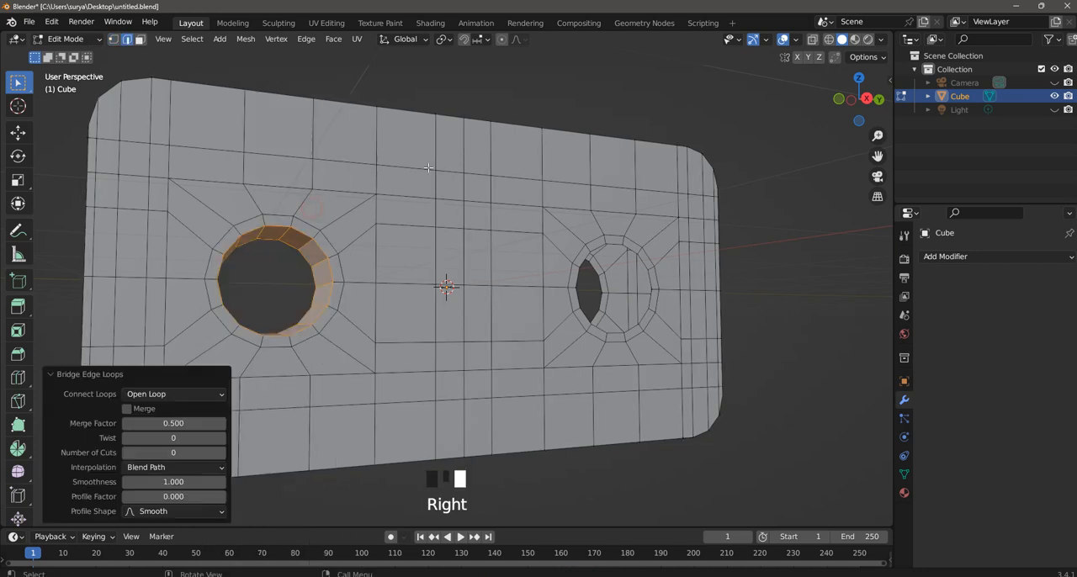
Select the front and back rim loops of the hole at the positive Y end and bridge them.
click(616, 244)
alt+shift+click(615, 245)
alt+shift+click(620, 244)
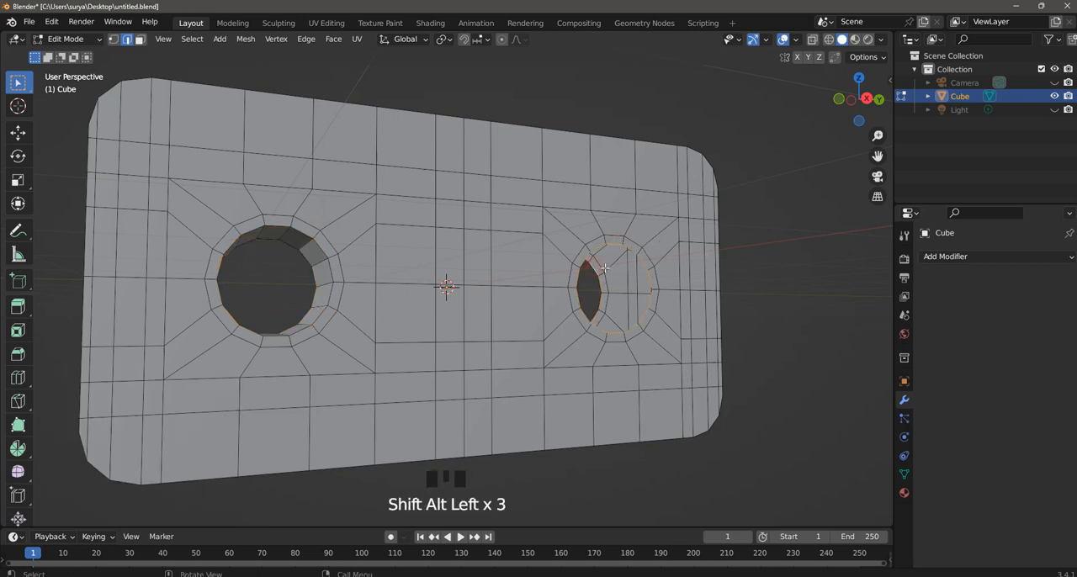
right_click(603, 268)
click(574, 208)
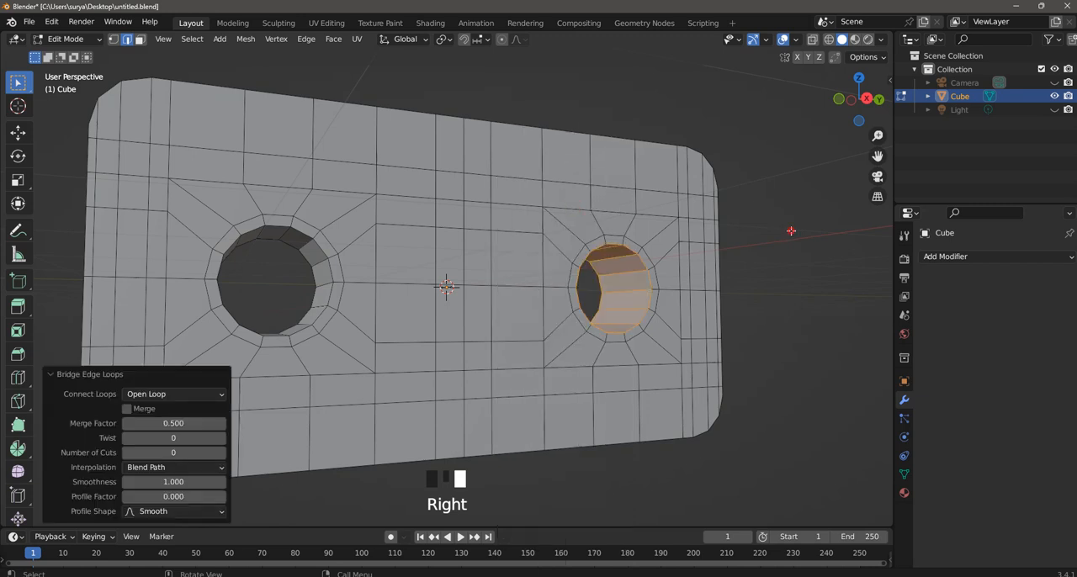
click(791, 230)
Add three evenly spaced loop cuts around the inner wall of the hole at the negative Y end.
key(ctrl+r)
scroll(315, 266, up, 3)
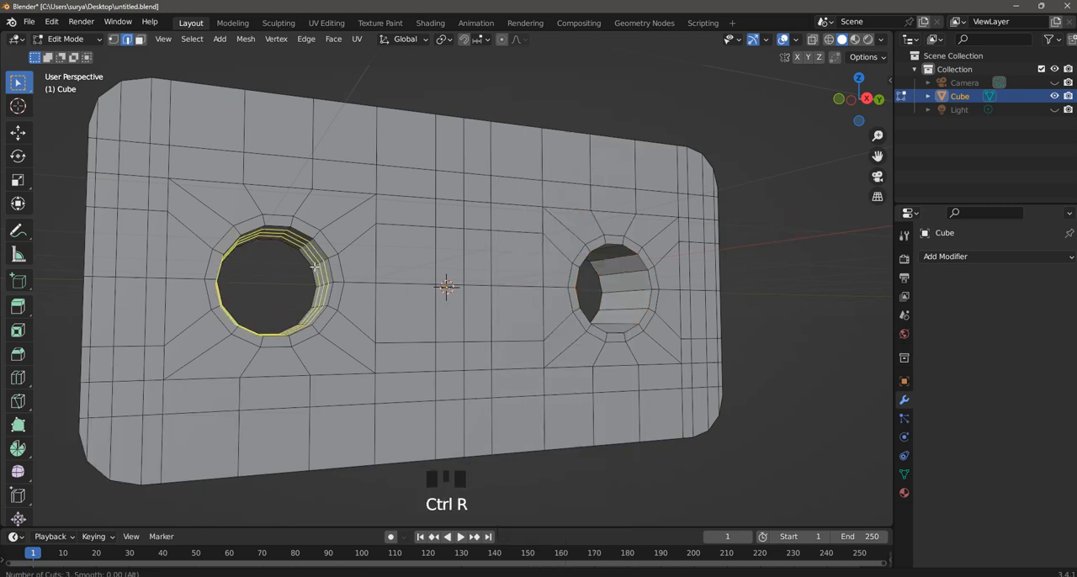
scroll(315, 266, down, 1)
click(315, 266)
right_click(315, 266)
Add evenly spaced loop cuts around the inner wall of the hole at the positive Y end and save the file.
key(ctrl+r)
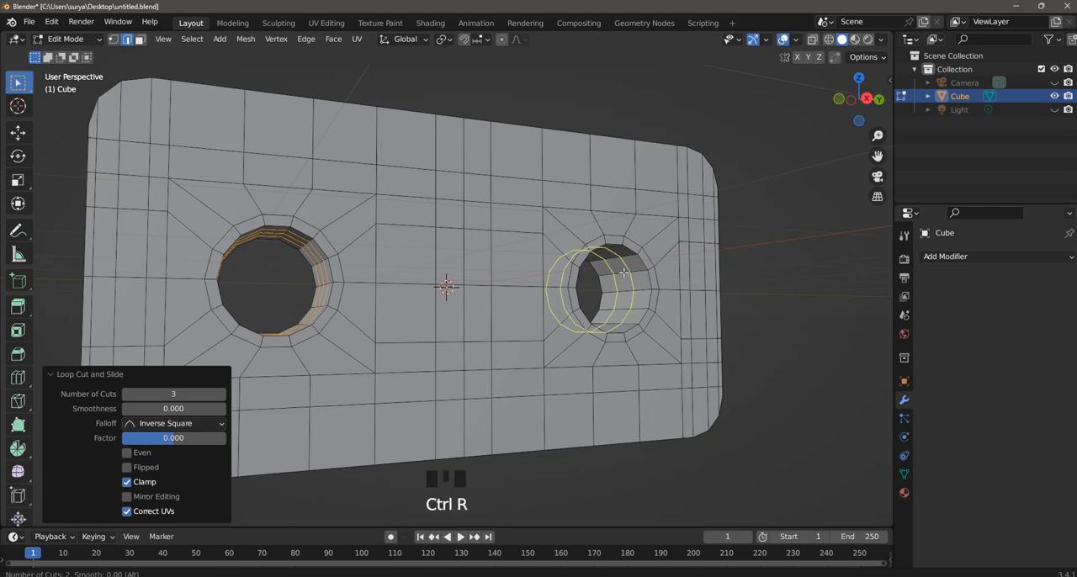
click(622, 272)
right_click(623, 272)
middle_drag(740, 289, 731, 318)
click(764, 280)
scroll(760, 281, down, 4)
key(ctrl+s)
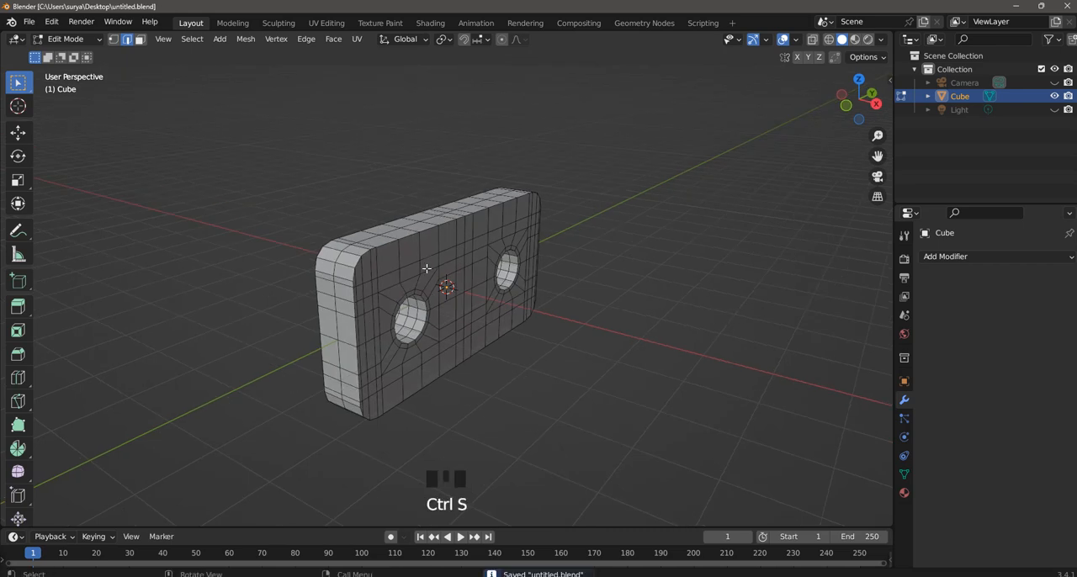
Add a supporting edge loop around the block's narrow sides close to each of the two large faces.
scroll(428, 263, up, 2)
middle_drag(419, 288, 398, 249)
key(ctrl+r)
click(400, 247)
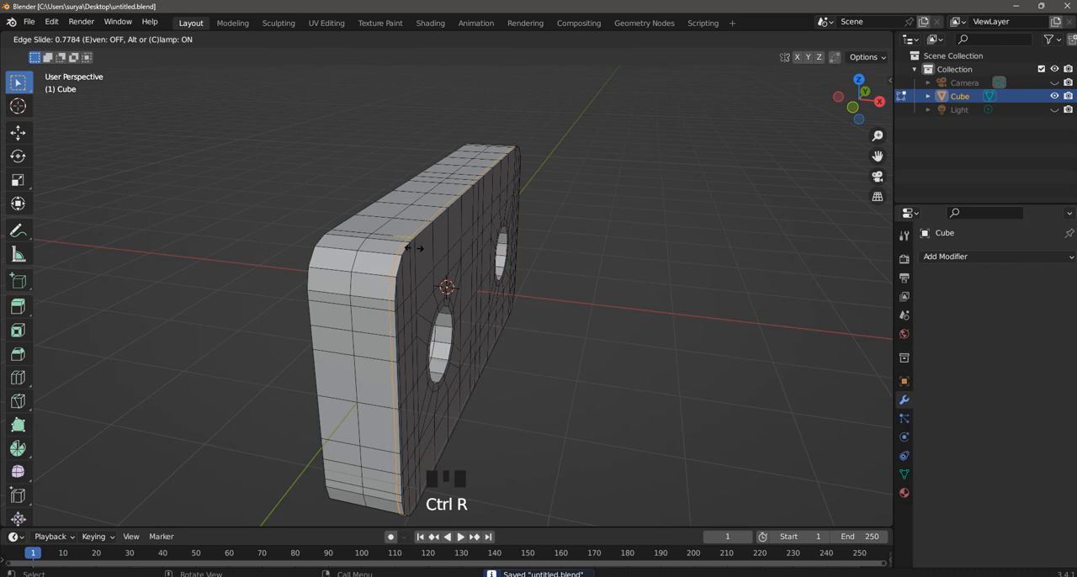
click(412, 248)
middle_drag(411, 252, 442, 271)
key(ctrl+r)
click(427, 273)
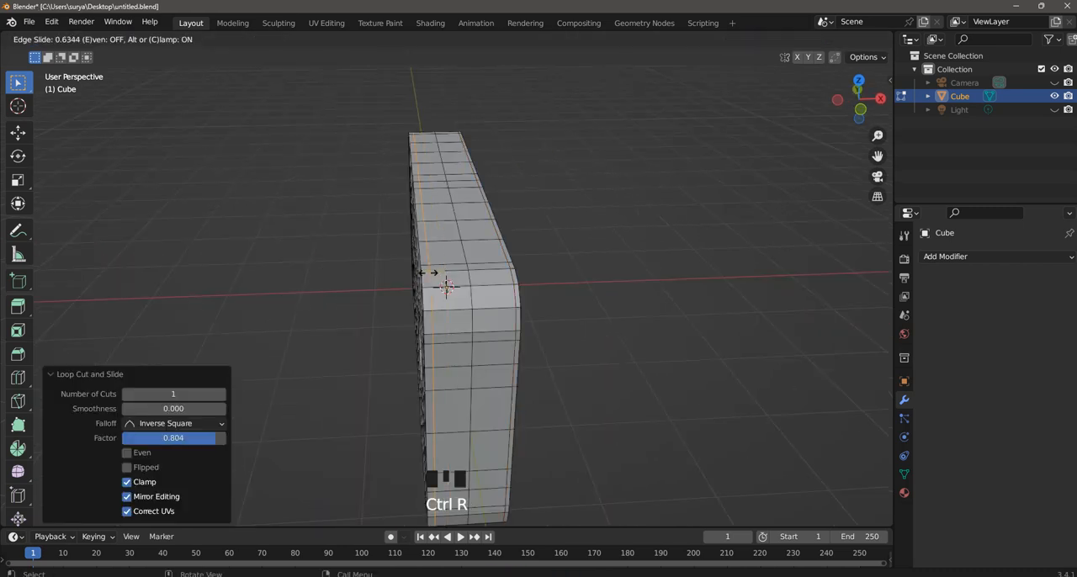
click(428, 274)
click(619, 278)
Add further loop cuts around the block's narrow sides, between the middle loop and the outer supporting loops.
middle_drag(608, 281, 604, 268)
key(ctrl+r)
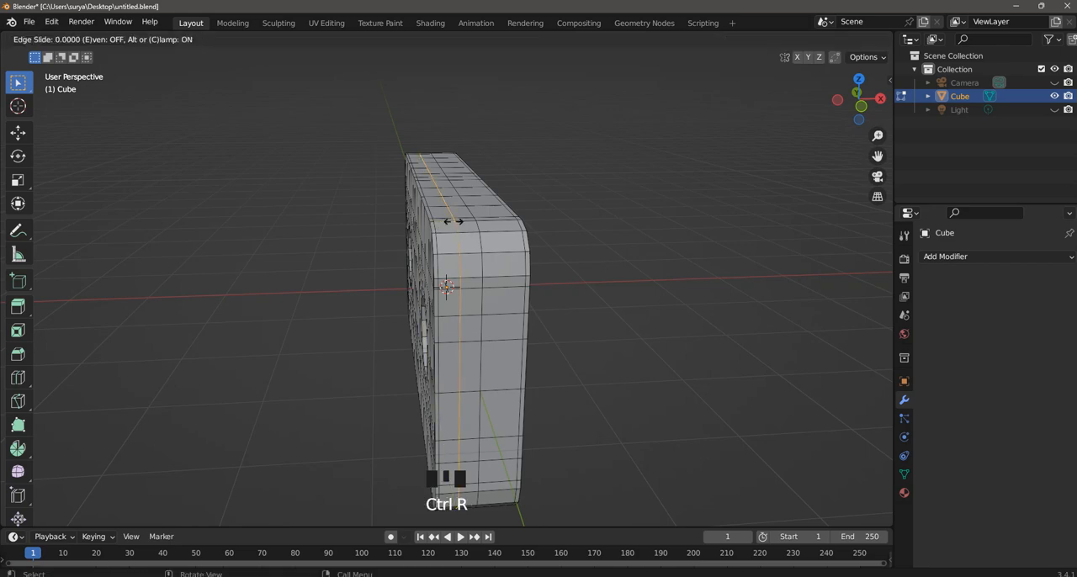
click(452, 224)
click(453, 224)
key(ctrl+r)
click(586, 244)
Add supporting edge loops inside the negative Y hole, one near each rim, sliding the first to a factor of about 0.635.
middle_drag(586, 245, 648, 303)
scroll(618, 307, up, 2)
key(ctrl+r)
click(650, 303)
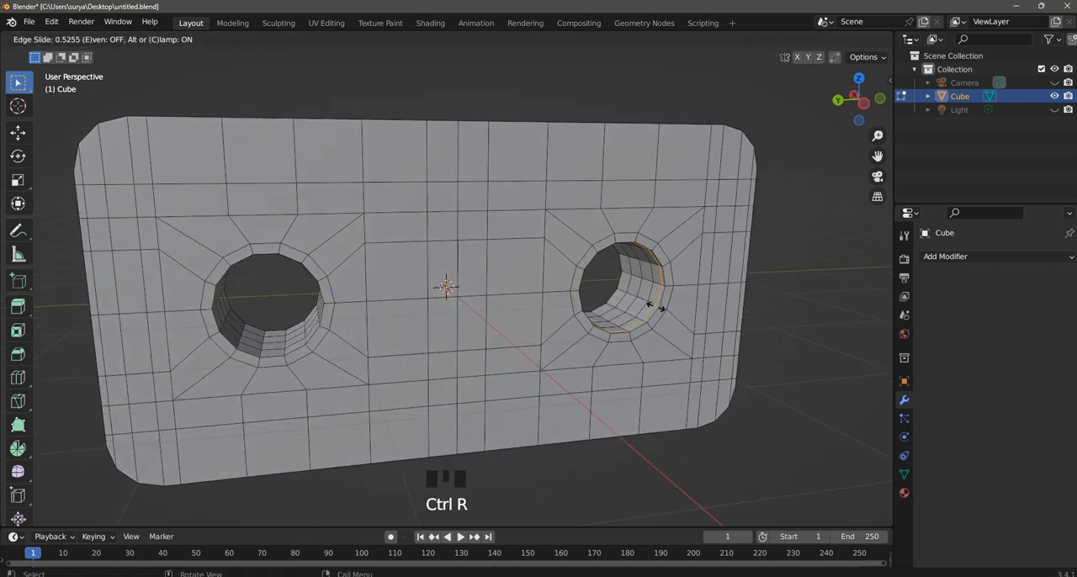
click(656, 307)
key(ctrl+r)
click(621, 291)
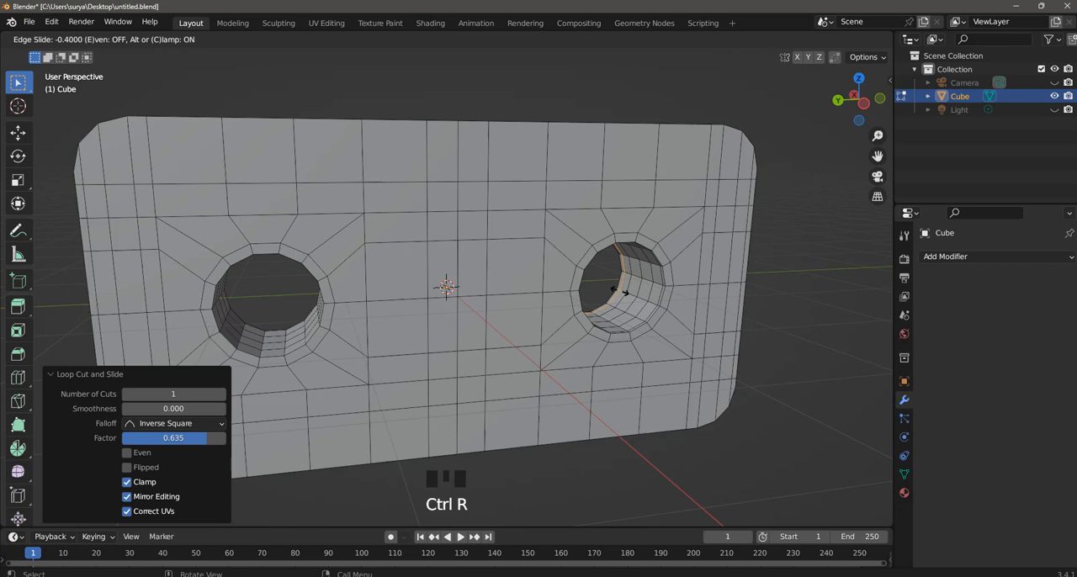
click(619, 291)
Add supporting edge loops inside the positive Y hole near both rims, with slide factors of about 0.566 and -0.412.
middle_drag(375, 320, 362, 335)
key(ctrl+r)
click(359, 335)
click(363, 335)
key(ctrl+r)
click(322, 321)
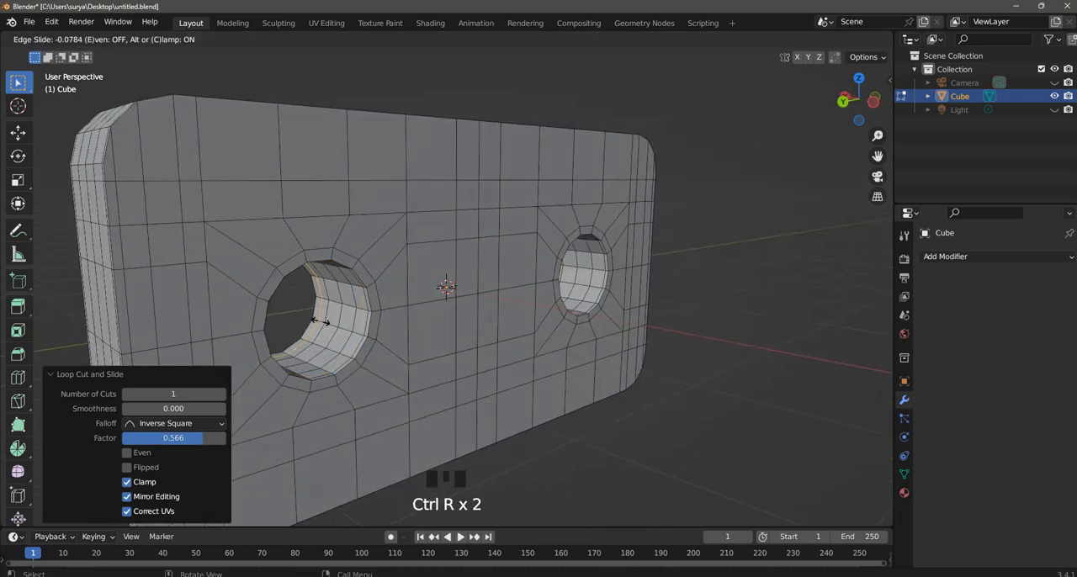
click(318, 321)
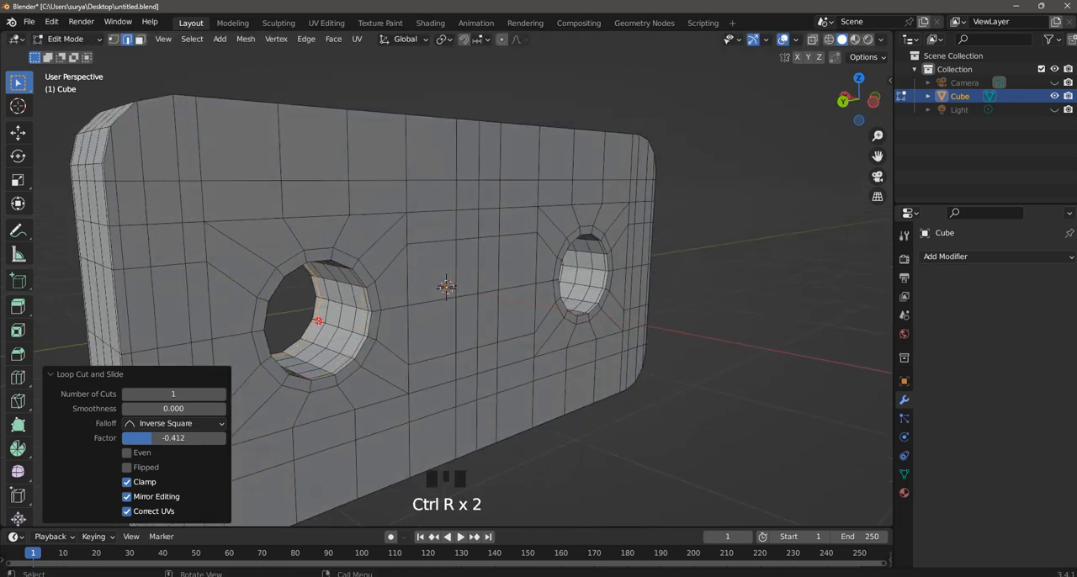
click(486, 75)
Return to Object Mode and add a Subdivision Surface modifier with viewport levels set to 2.
click(67, 38)
click(67, 42)
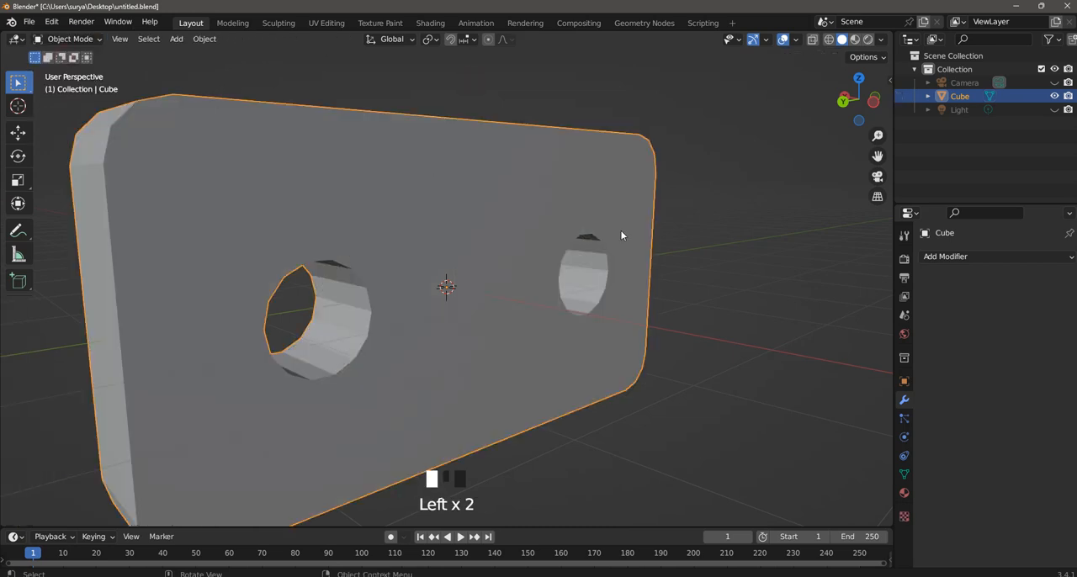
scroll(619, 236, down, 4)
middle_drag(619, 236, 529, 245)
click(949, 256)
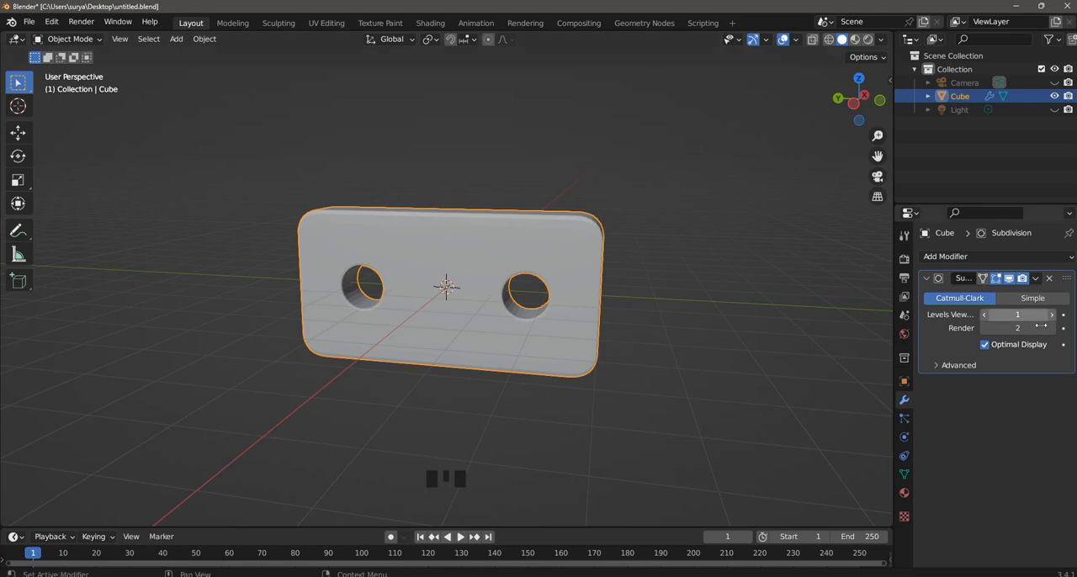
click(1031, 315)
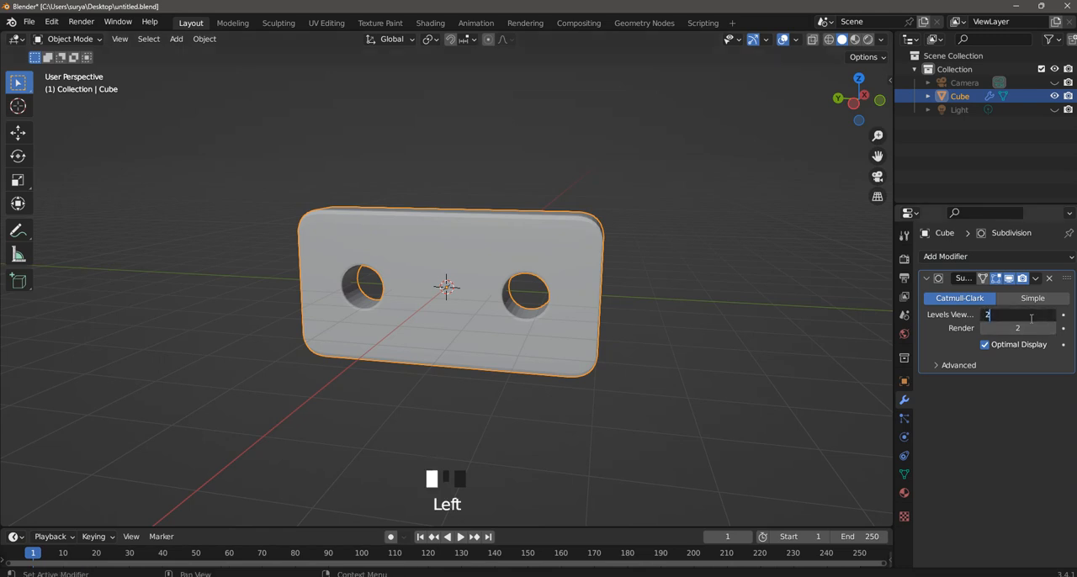
click(739, 230)
click(740, 230)
Shade the block smooth with Auto Smooth enabled at 30°, and deselect it.
scroll(739, 230, down, 1)
middle_drag(740, 230, 491, 255)
scroll(623, 266, up, 3)
click(495, 243)
right_click(495, 243)
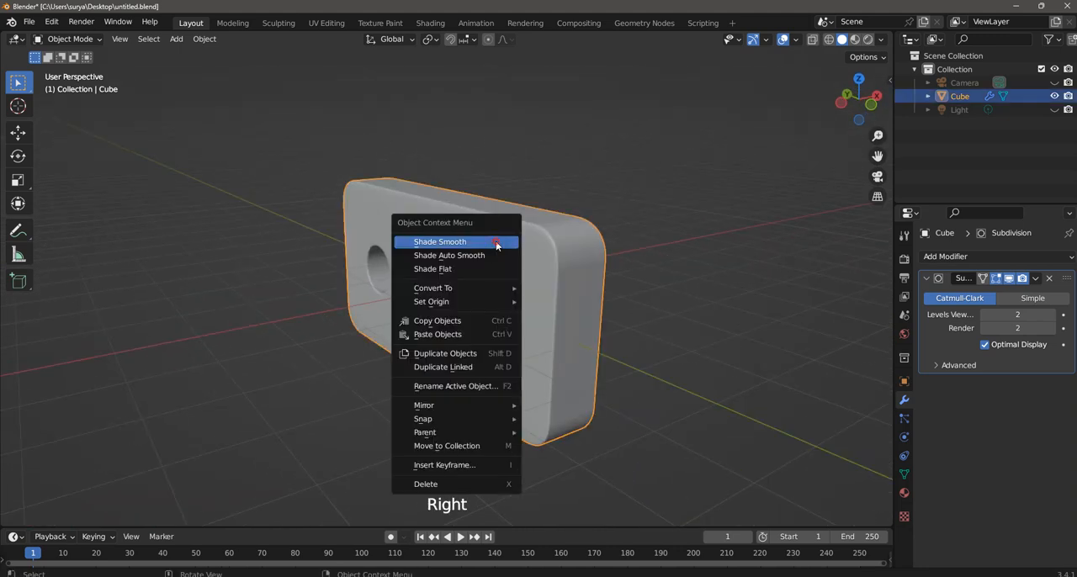
click(495, 243)
click(128, 497)
click(217, 308)
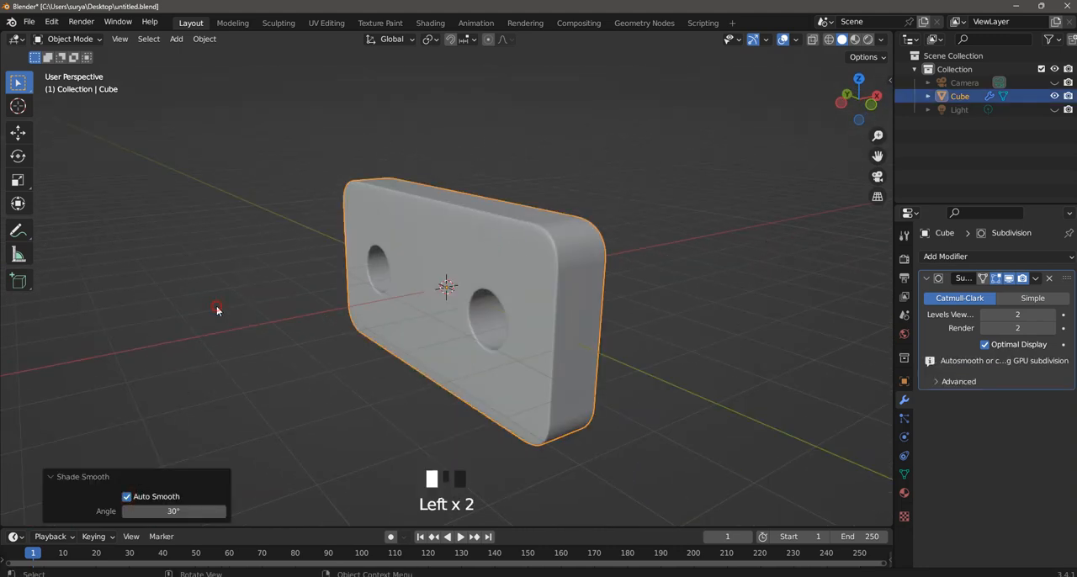
Examine the subdivided block's edge flow, rounded corners and hole walls in Edit Mode from several sides.
middle_drag(680, 310, 643, 328)
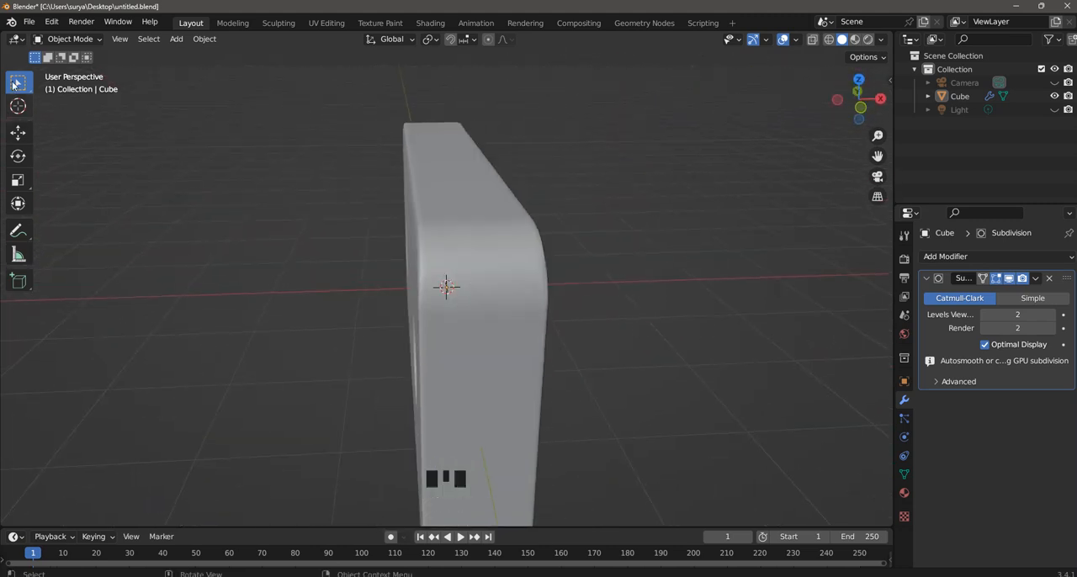
click(89, 41)
click(71, 69)
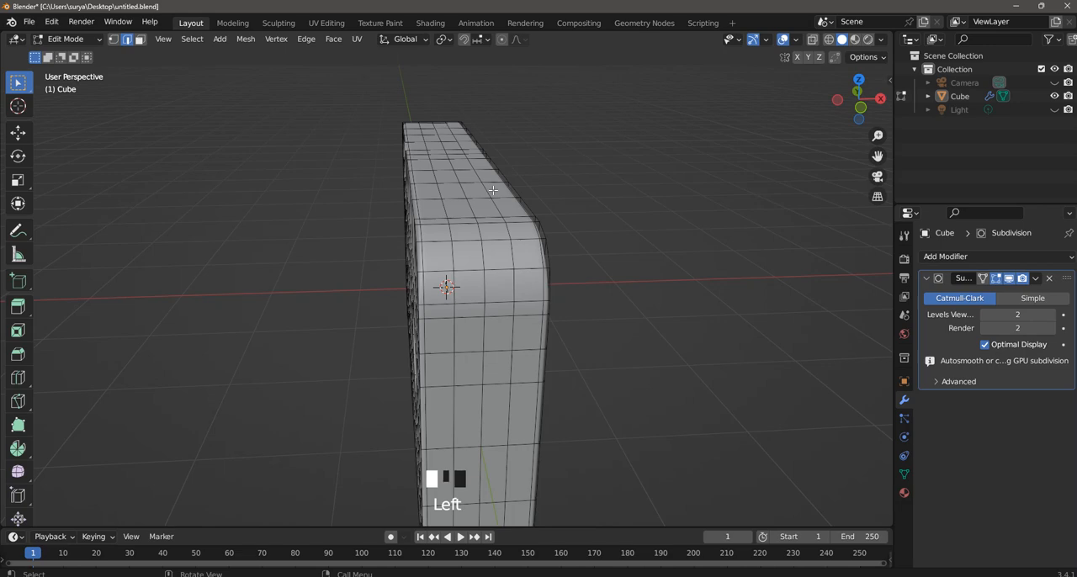
scroll(608, 233, down, 3)
middle_drag(608, 233, 736, 218)
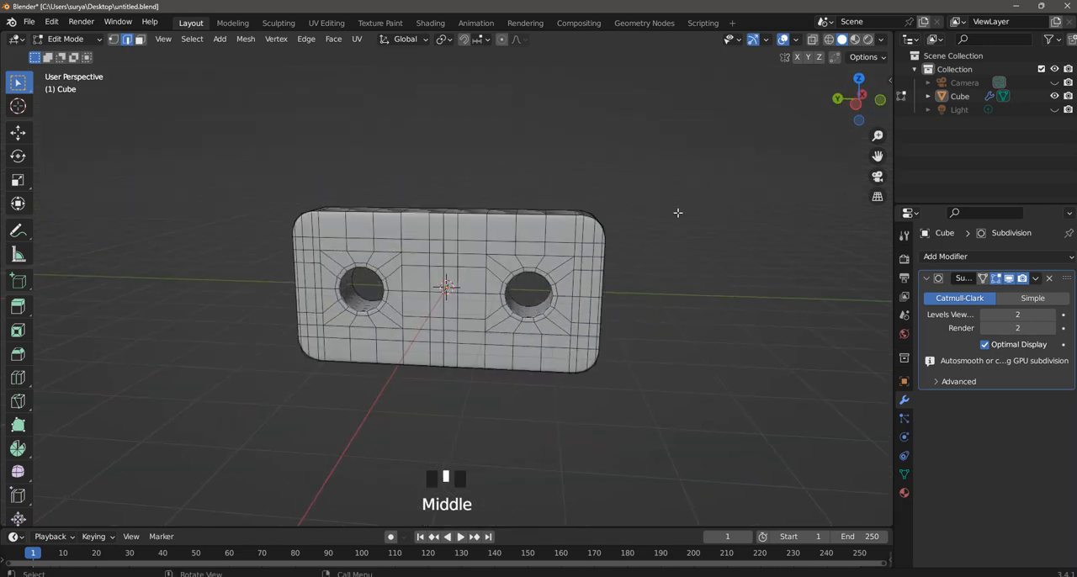
scroll(577, 308, up, 1)
middle_drag(576, 308, 577, 272)
scroll(628, 261, down, 3)
click(648, 225)
scroll(580, 269, up, 4)
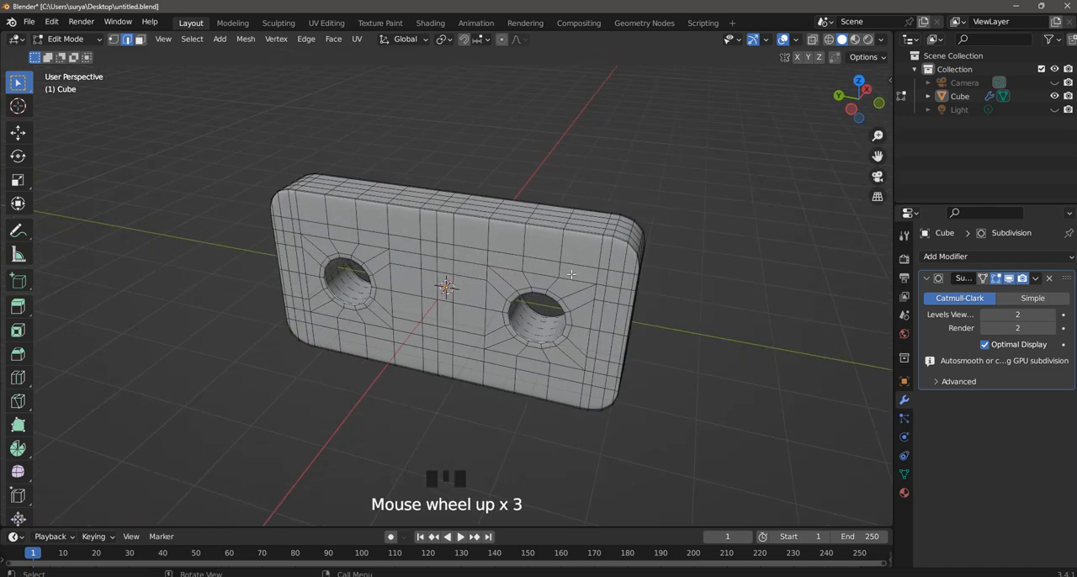
middle_drag(630, 245, 445, 232)
scroll(525, 232, down, 2)
mouse_move(637, 245)
middle_down()
mouse_move(630, 238)
mouse_move(644, 231)
middle_up()
scroll(643, 233, up, 1)
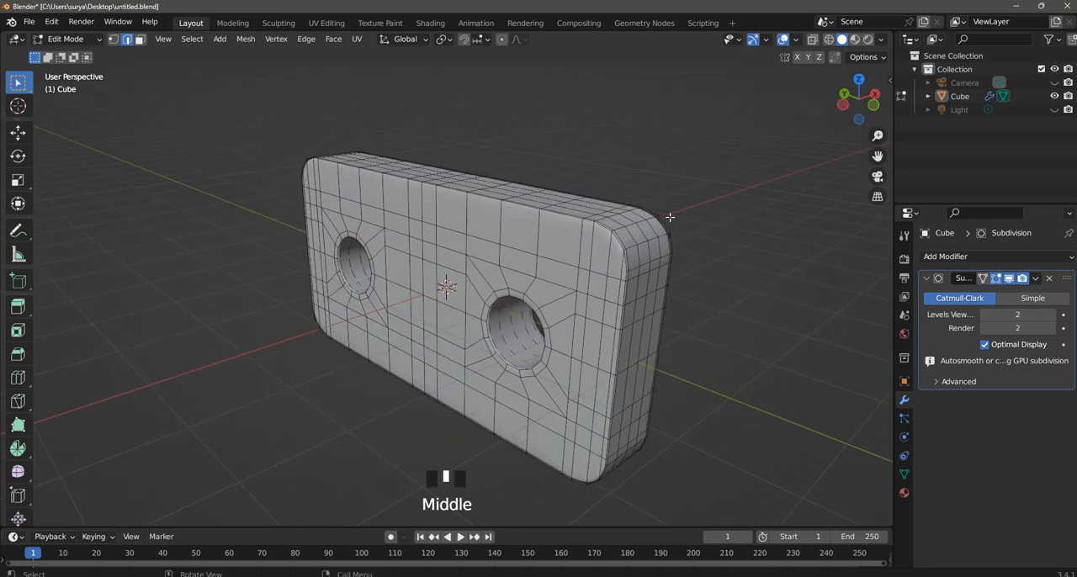
scroll(670, 217, down, 2)
scroll(664, 215, up, 1)
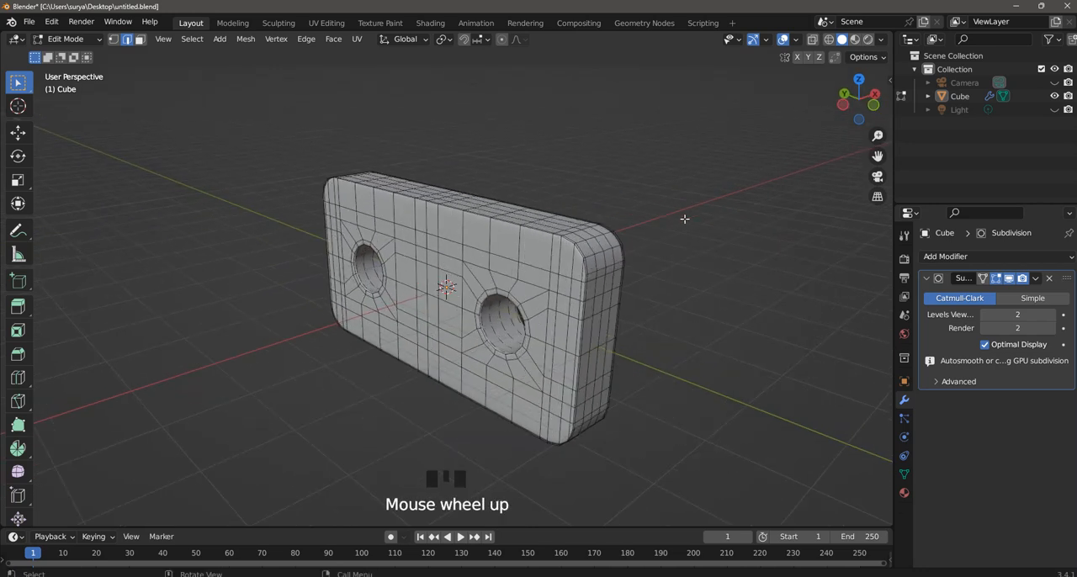
View the smoothed block in Object Mode facing its large side.
click(142, 40)
drag(71, 39, 73, 53)
middle_drag(297, 155, 373, 123)
Return the block to Edit Mode and switch to vertex selection.
click(77, 39)
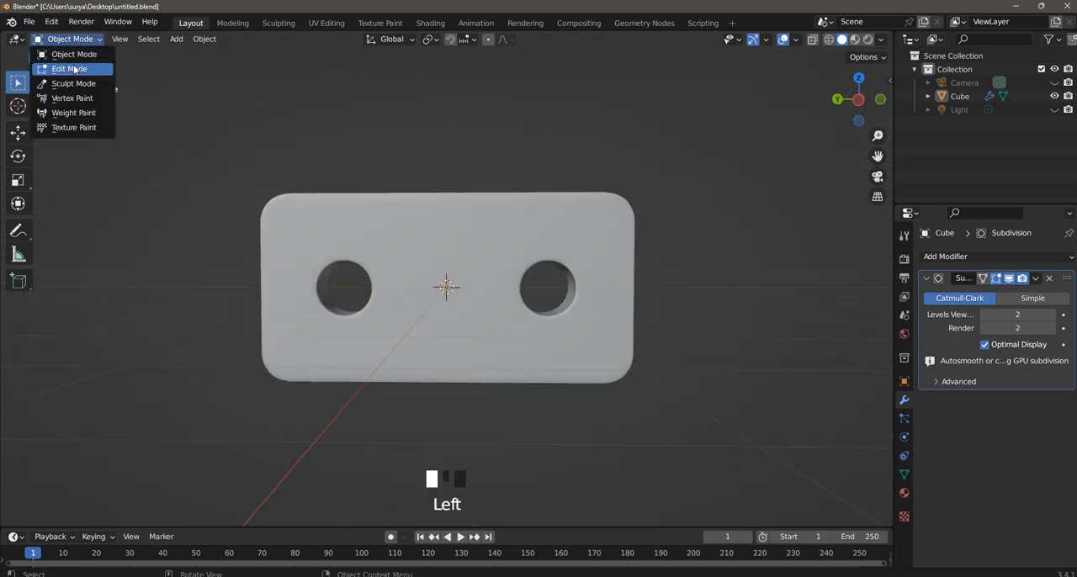
click(76, 68)
scroll(420, 169, up, 2)
scroll(112, 34, down, 1)
click(113, 39)
click(113, 38)
middle_drag(240, 151, 289, 168)
scroll(319, 202, up, 3)
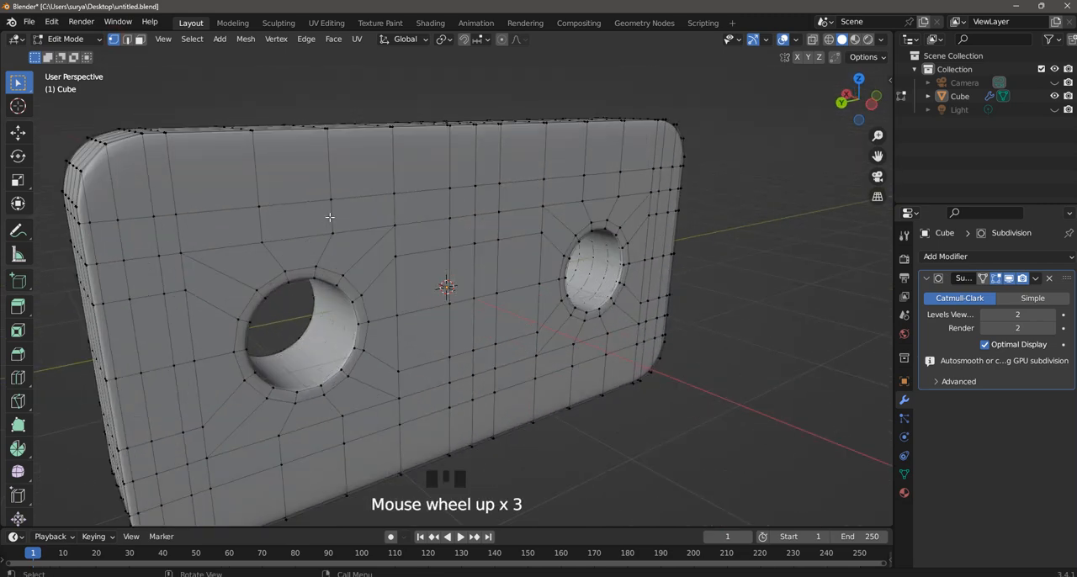
scroll(329, 217, down, 1)
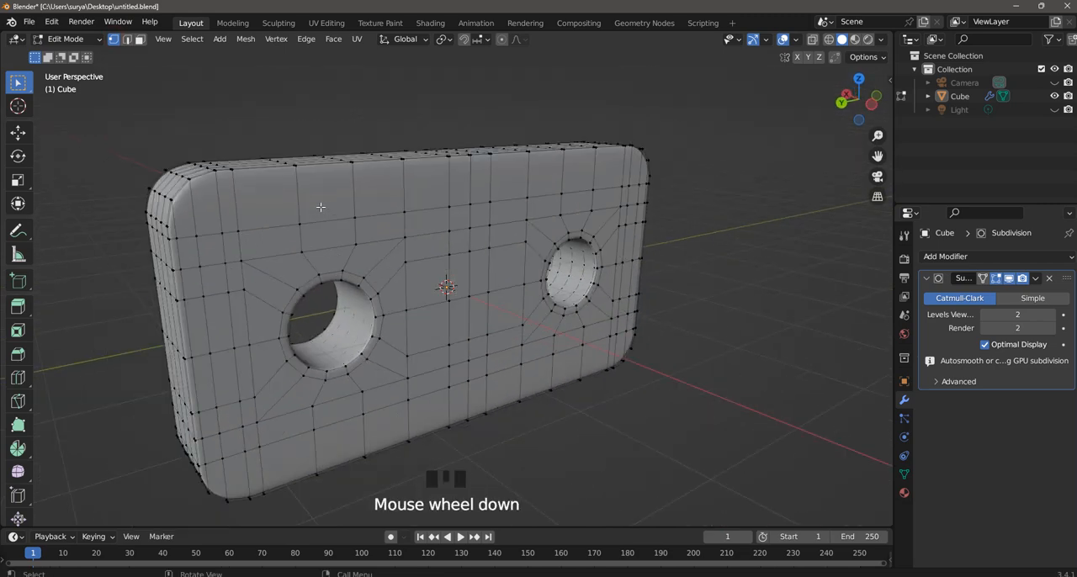
Knife-cut a lengthwise edge across the negative X face near its upper edge, joining the rounded corners' vertices.
key(k)
scroll(180, 201, down, 2)
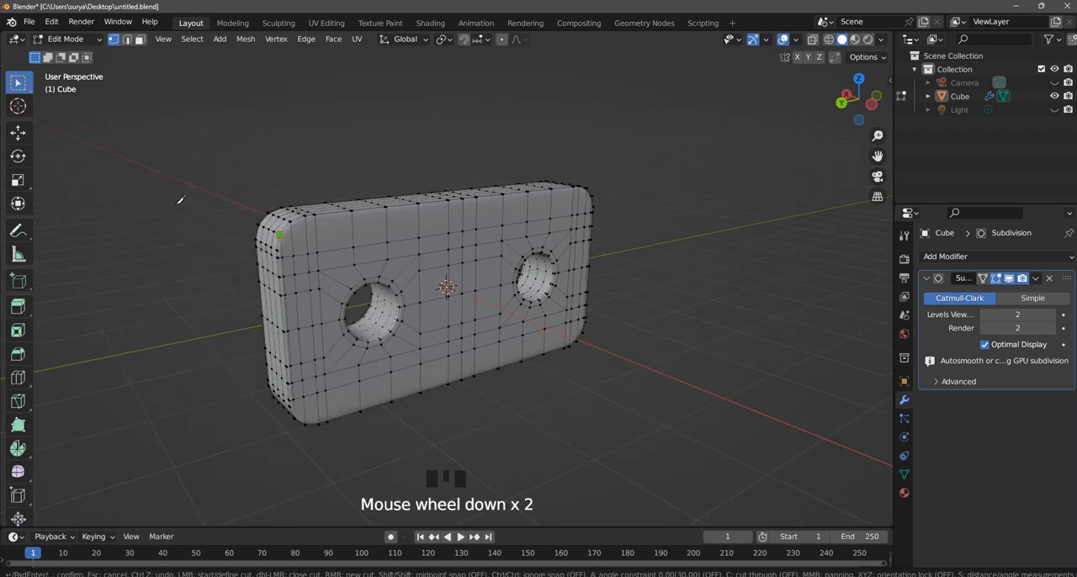
scroll(267, 224, up, 2)
click(168, 225)
middle_drag(632, 197, 557, 198)
click(735, 212)
middle_drag(737, 212, 710, 239)
key(Return)
Knife-cut a second lengthwise edge across the negative X face, just above the first cut, and clear the selection.
middle_drag(711, 239, 762, 232)
key(k)
click(714, 246)
middle_drag(181, 212, 234, 198)
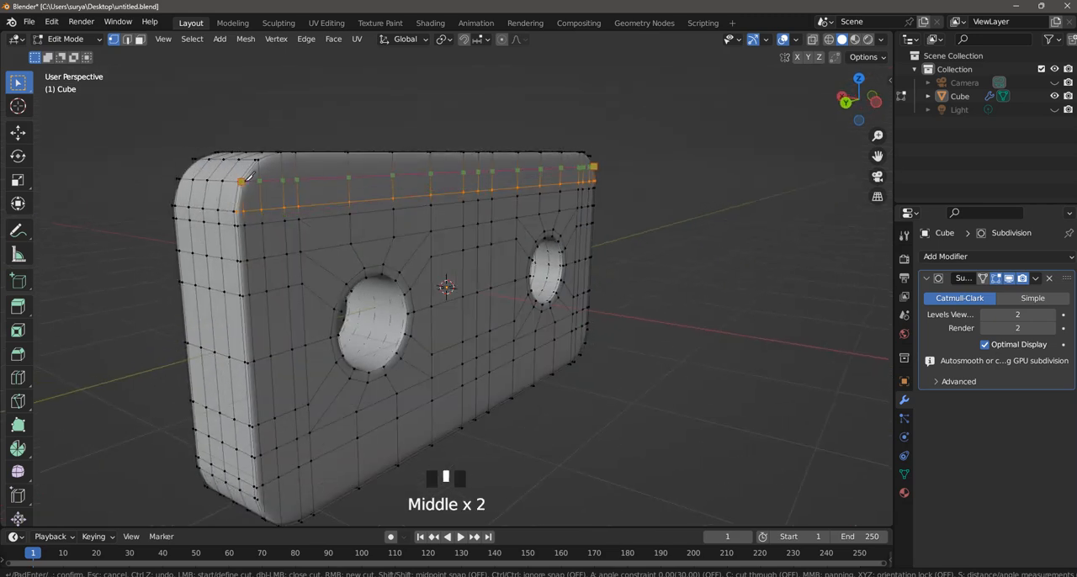
key(Return)
click(690, 137)
Knife-cut a third lengthwise edge along the very top of the negative X face between the rounded corners.
middle_drag(689, 136, 646, 164)
scroll(222, 192, down, 2)
scroll(283, 216, up, 2)
key(k)
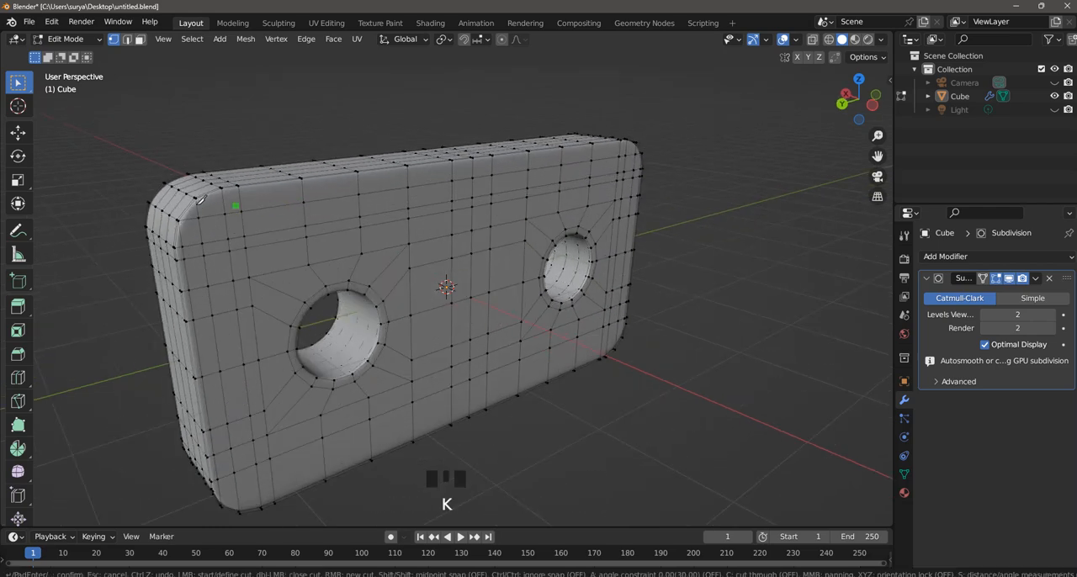
middle_drag(488, 225, 485, 224)
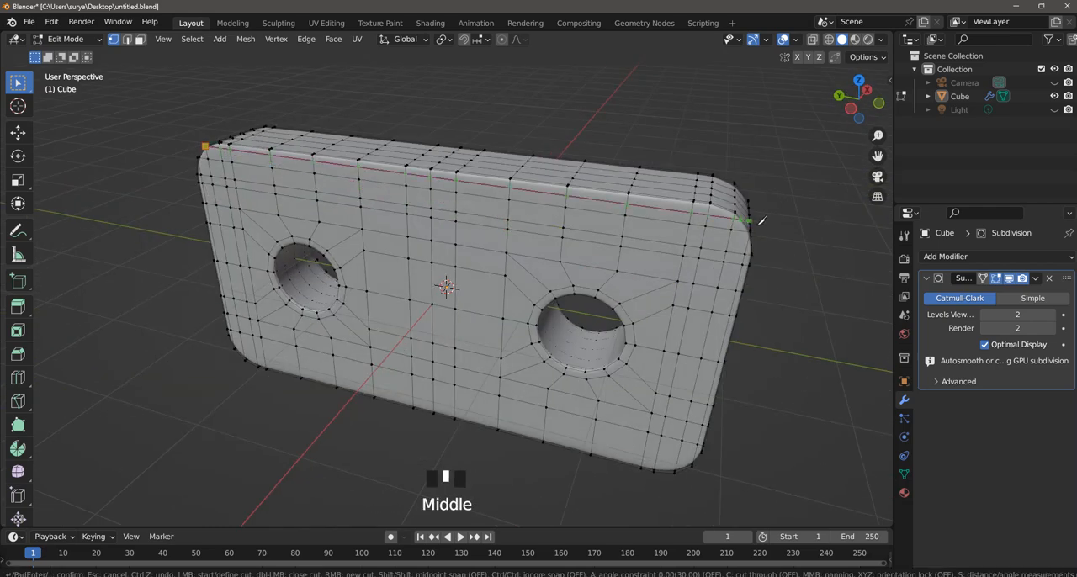
middle_drag(622, 217, 664, 249)
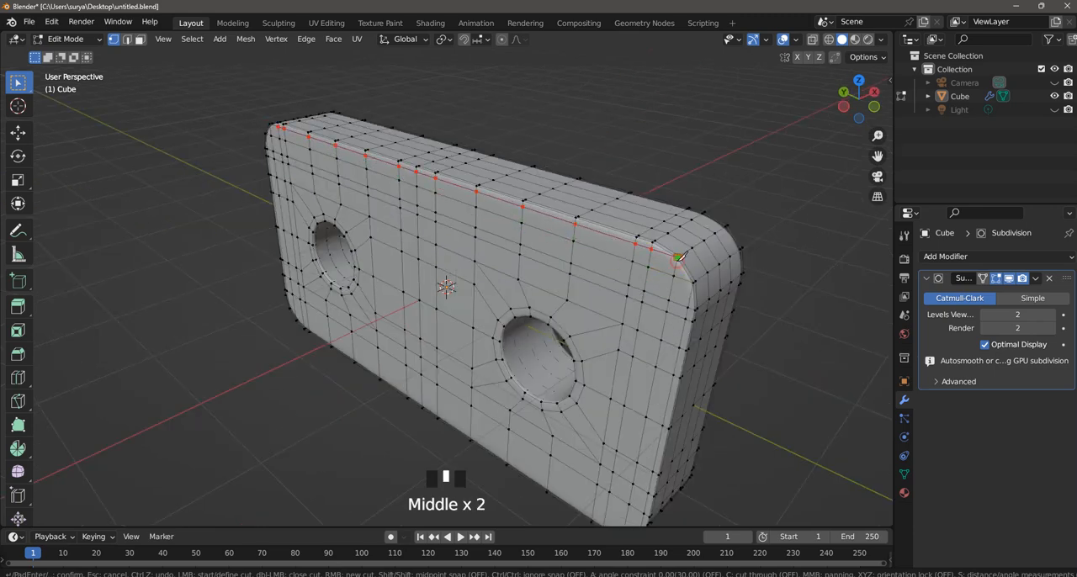
click(712, 161)
Knife-cut a lengthwise edge across the lower part of the negative X face, joining the lower rounded corners' vertices.
scroll(699, 176, down, 2)
middle_drag(699, 176, 678, 216)
scroll(741, 157, up, 2)
scroll(637, 269, down, 3)
scroll(637, 269, up, 1)
middle_drag(637, 269, 372, 368)
scroll(351, 373, up, 2)
key(k)
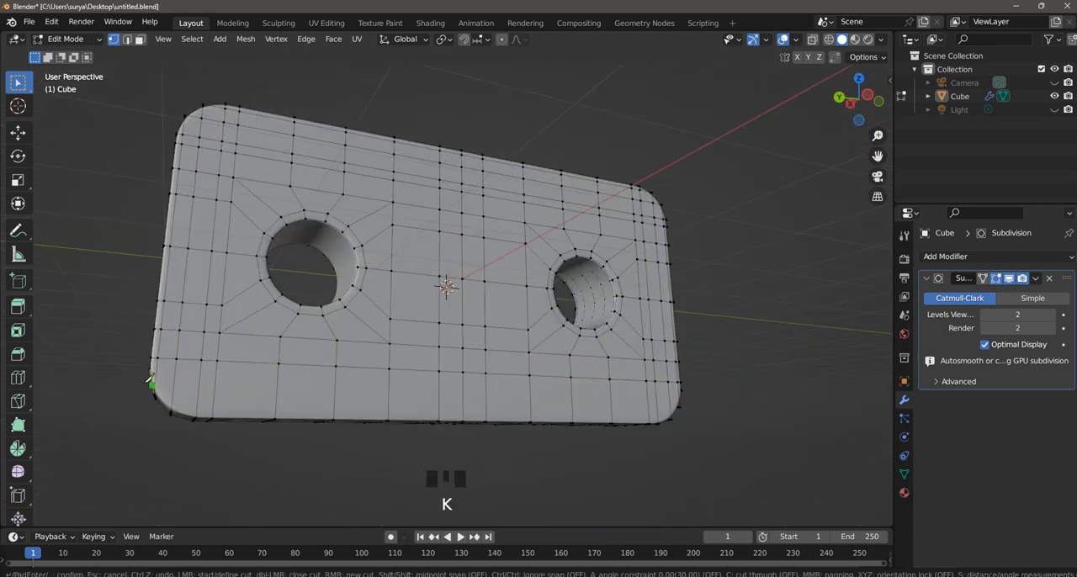
middle_drag(706, 379, 692, 392)
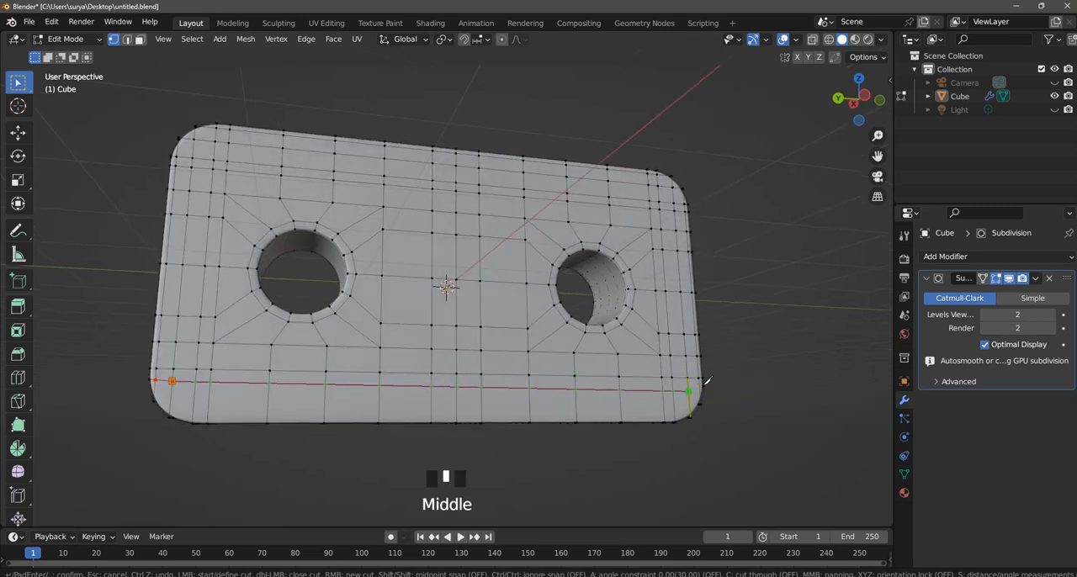
click(705, 386)
key(Return)
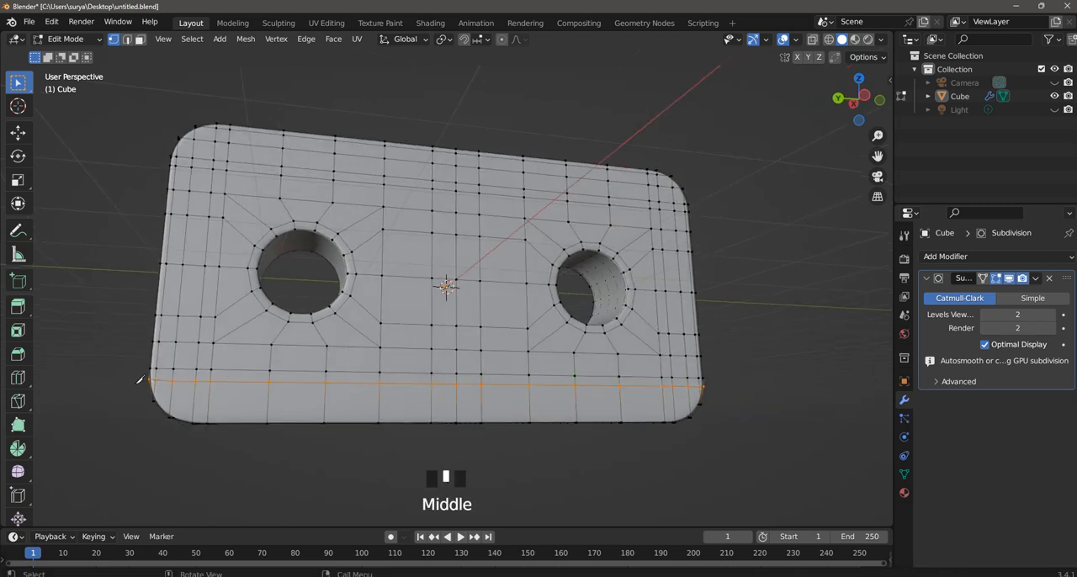
Knife-cut a second lengthwise edge across the lower part of the negative X face, just below the previous cut.
key(k)
click(173, 398)
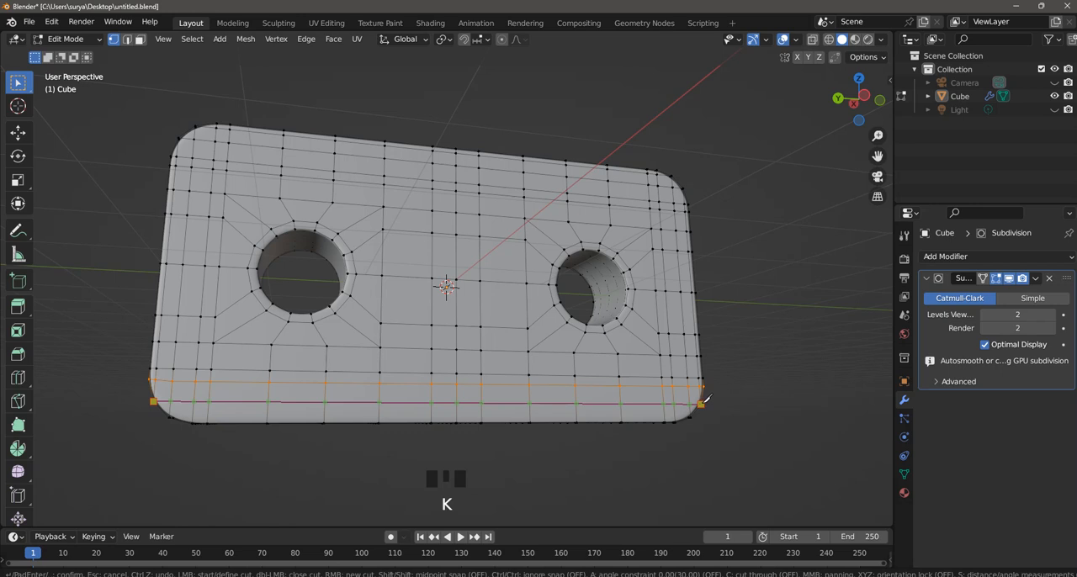
click(693, 398)
key(Return)
Knife-cut a third lengthwise edge along the very bottom of the negative X face between the rounded corners.
key(k)
click(171, 416)
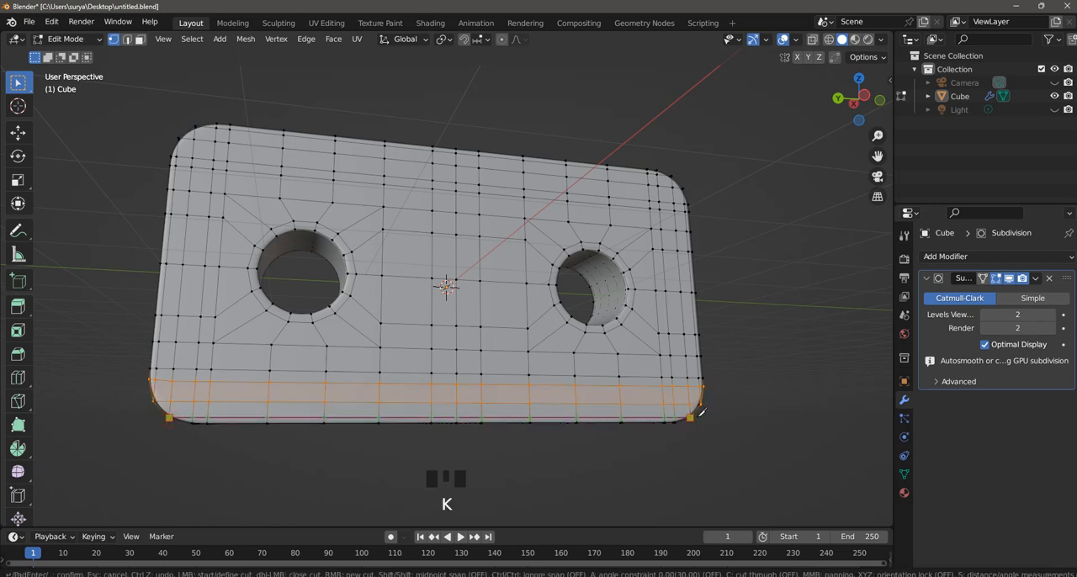
click(781, 364)
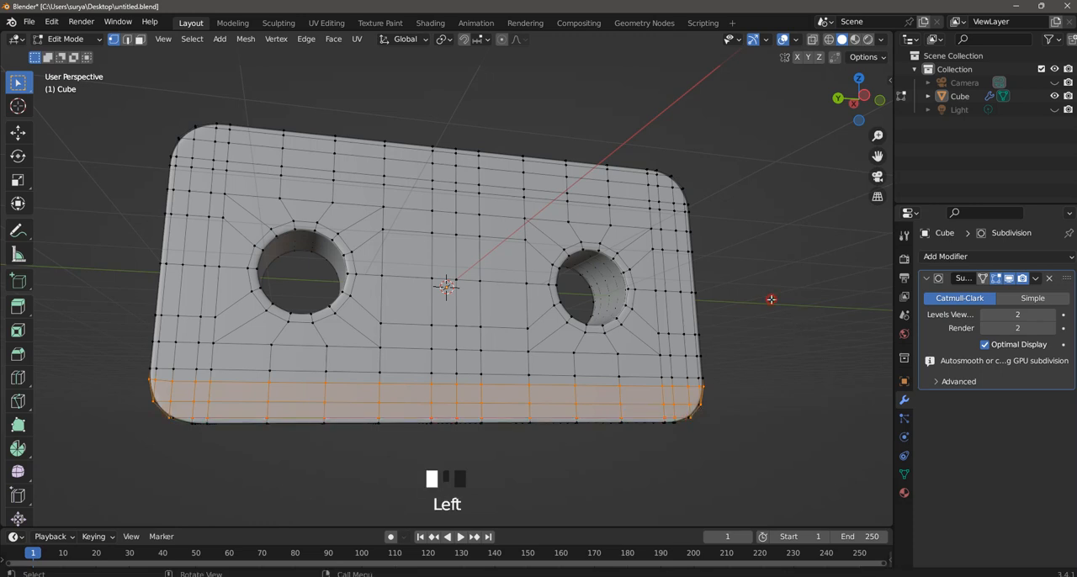
Switch to Object Mode and examine the block's smoothed surface and corners from several sides.
scroll(781, 364, down, 3)
middle_drag(781, 364, 146, 104)
click(60, 40)
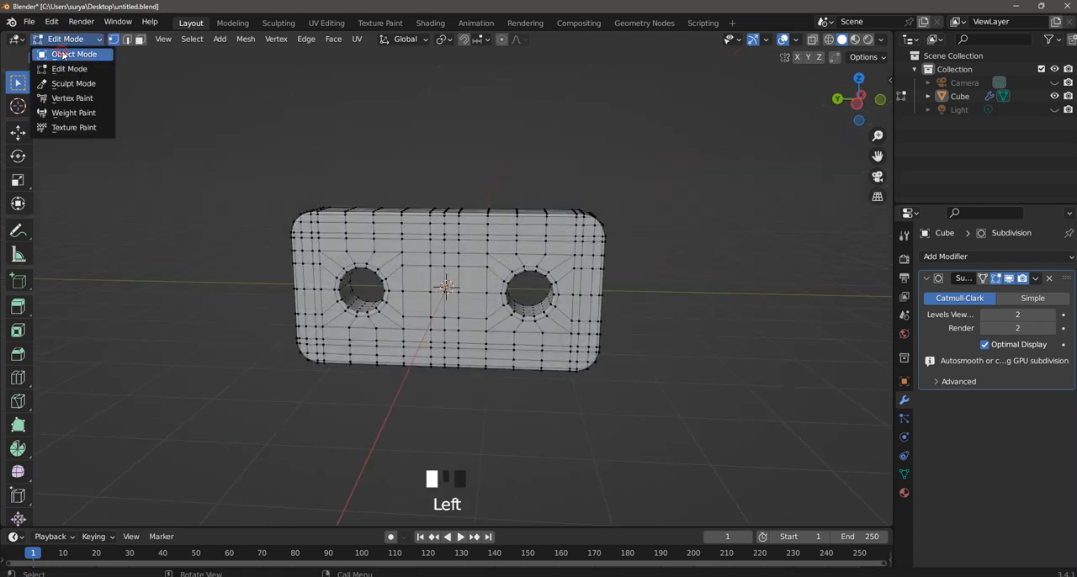
click(74, 48)
middle_drag(533, 249, 576, 247)
scroll(635, 250, up, 2)
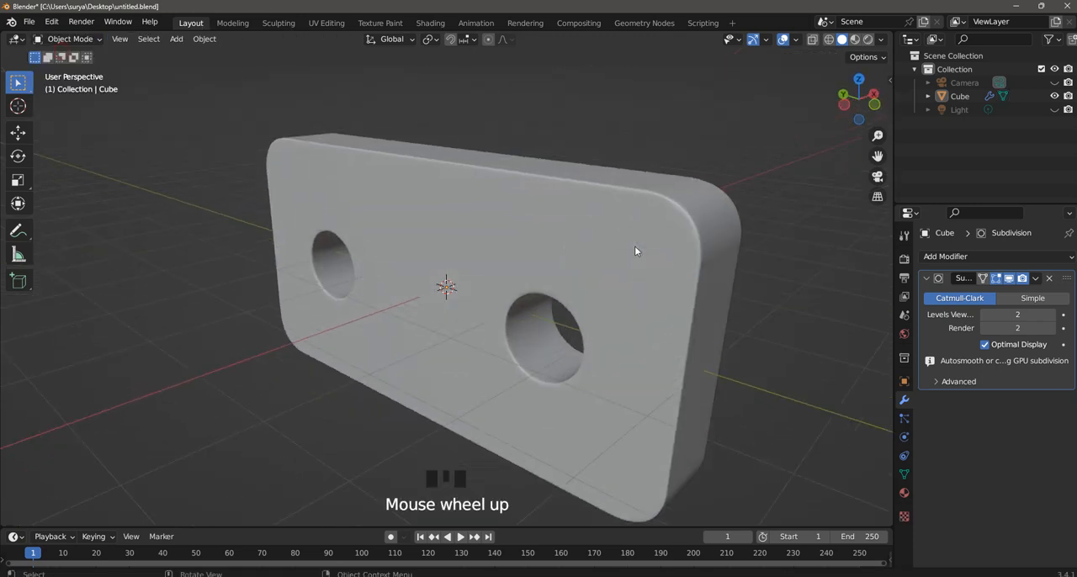
scroll(653, 238, down, 1)
Return to Edit Mode and knife-cut a lengthwise edge along the very top of the positive X face between the rounded corners.
click(83, 39)
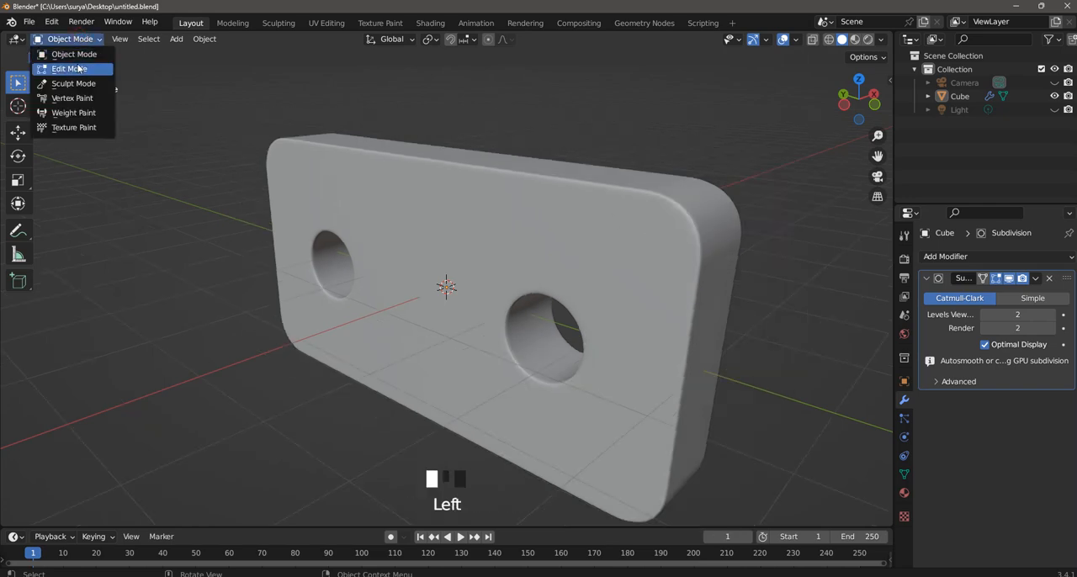
click(80, 68)
middle_drag(640, 278, 379, 219)
key(k)
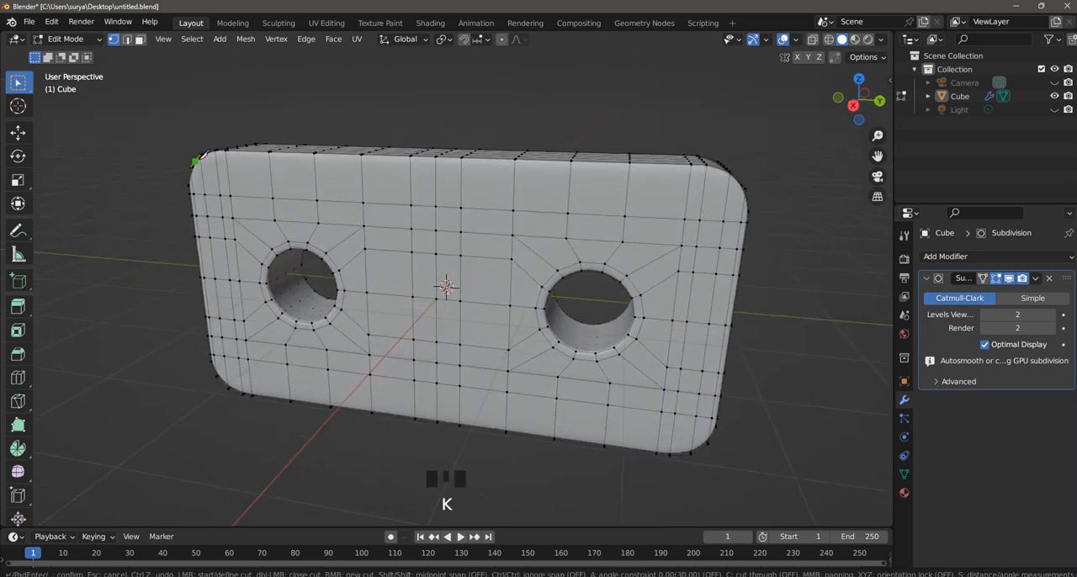
click(200, 154)
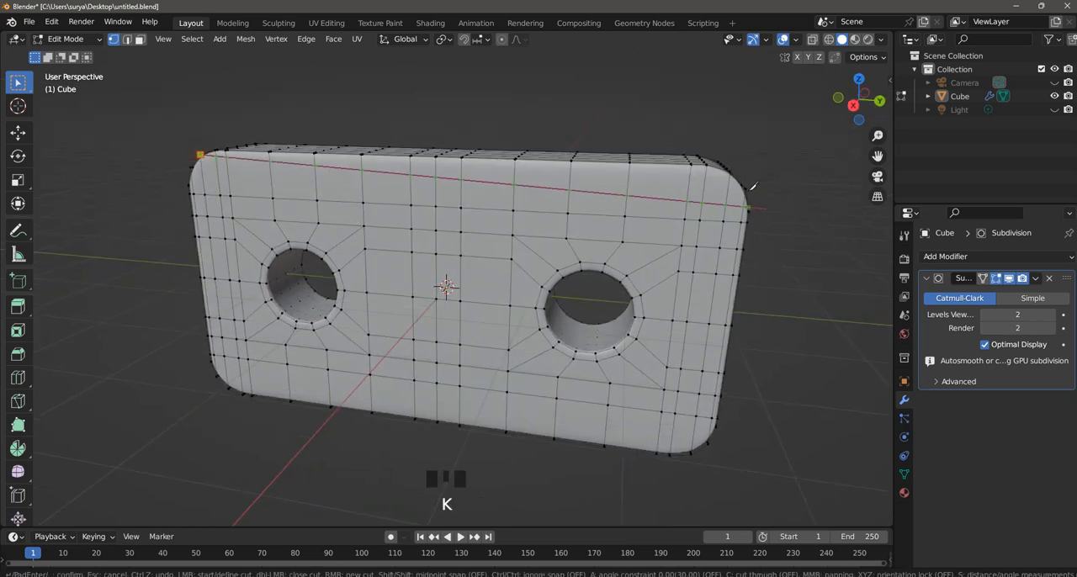
key(Return)
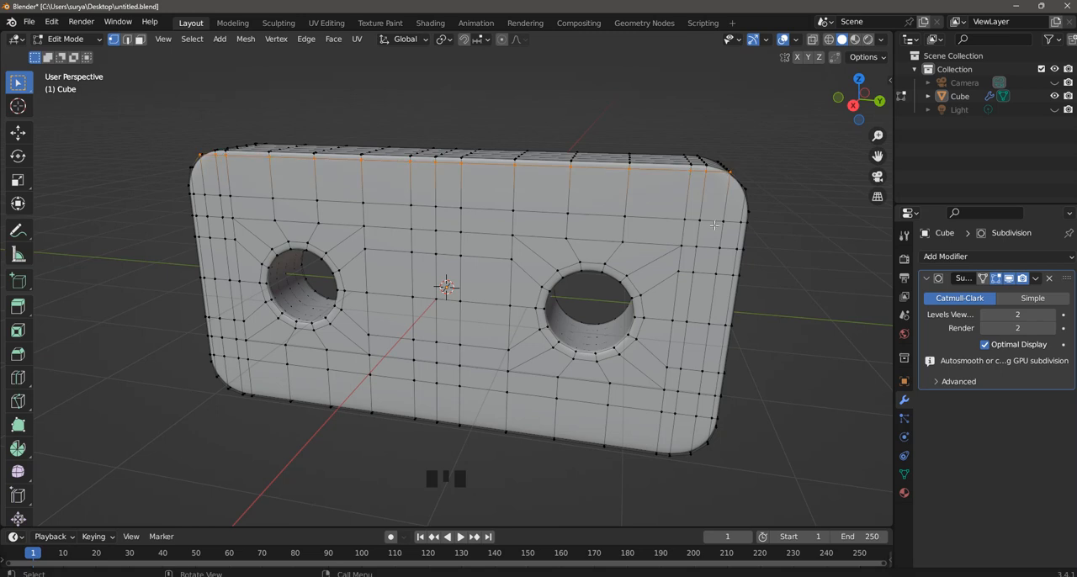
Knife-cut a second lengthwise edge across the positive X face, just below the top cut, joining the corner vertices.
key(k)
click(193, 165)
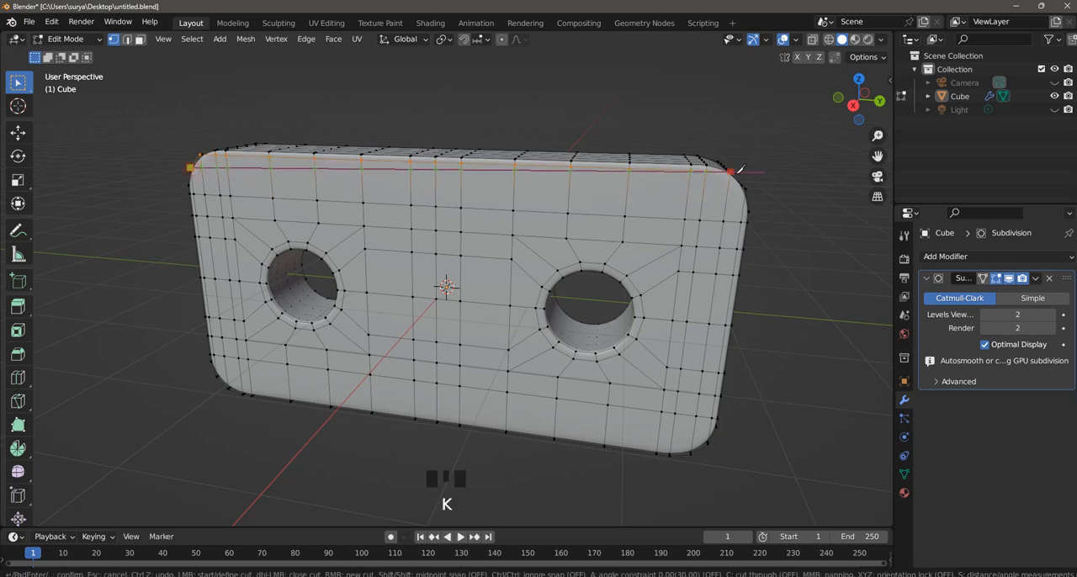
click(746, 187)
key(Return)
Knife-cut a third lengthwise edge across the positive X face where the upper rounded corners meet the straight sides.
key(k)
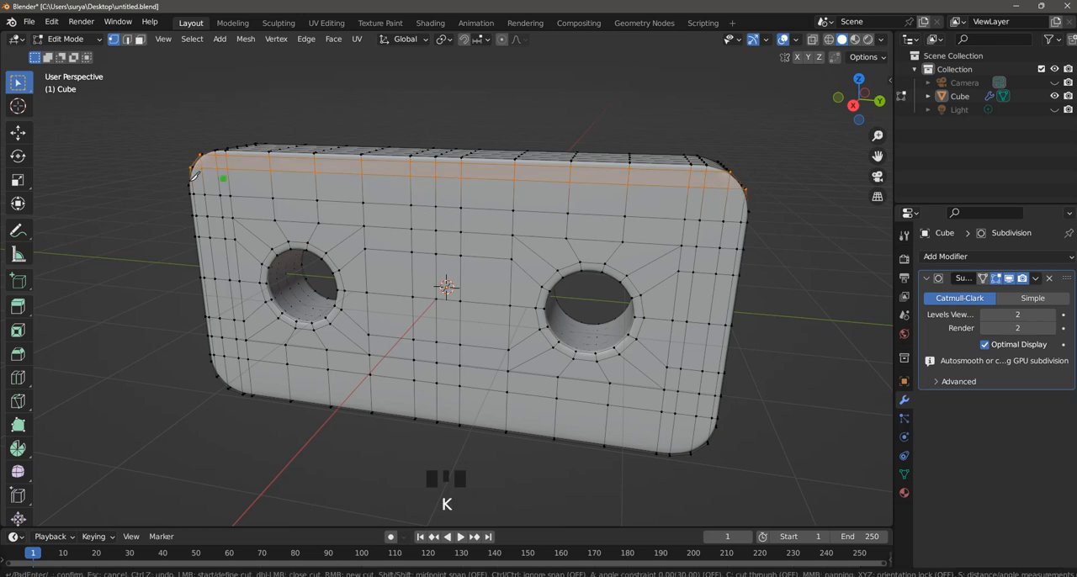
click(193, 181)
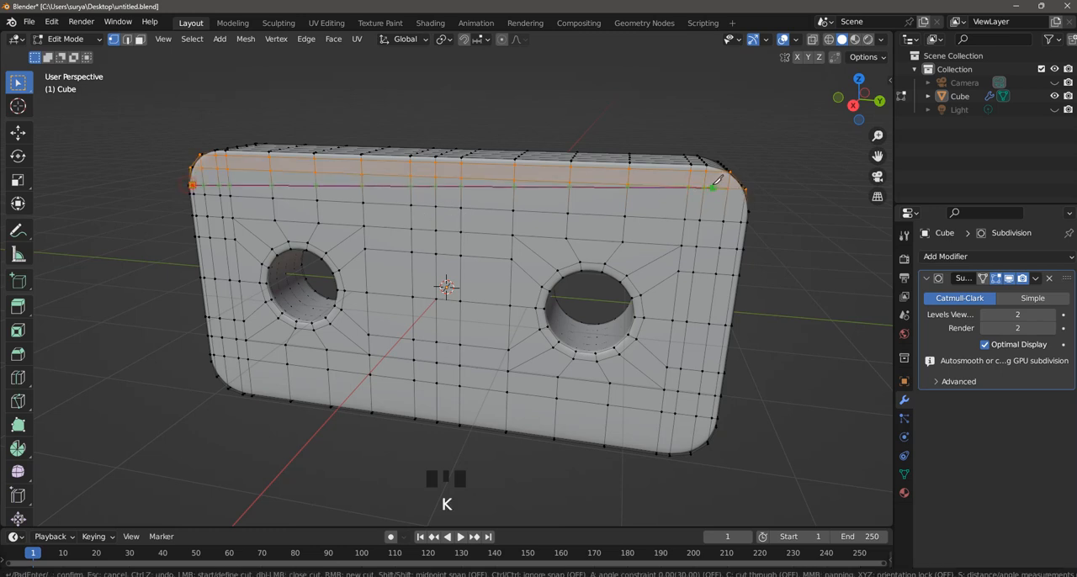
click(749, 210)
key(Return)
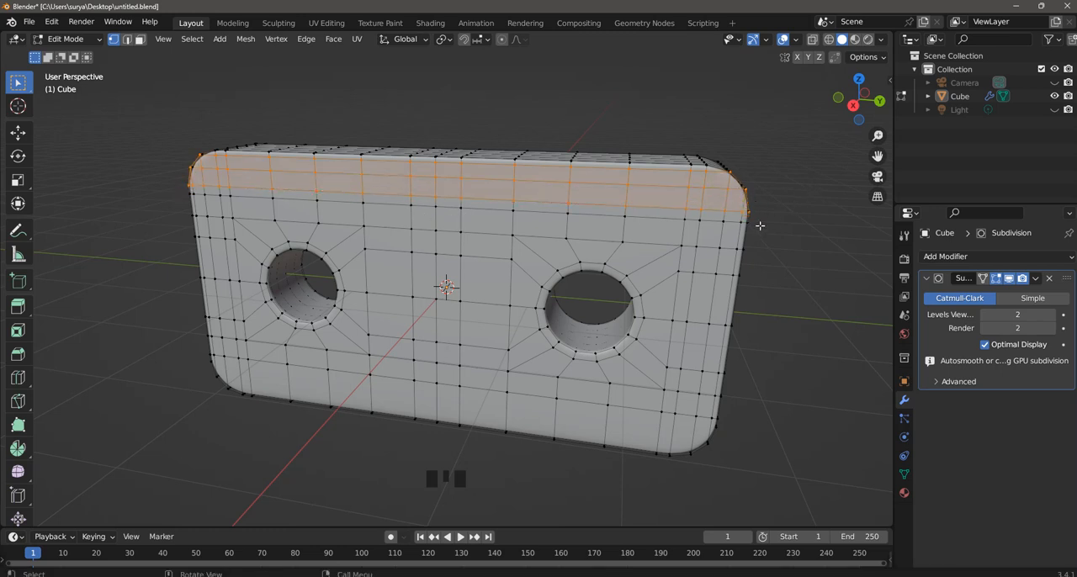
Knife-cut two lengthwise edges across the lower part of the positive X face, joining the lower rounded corners' vertices.
middle_drag(758, 227, 631, 291)
key(k)
click(205, 368)
click(721, 416)
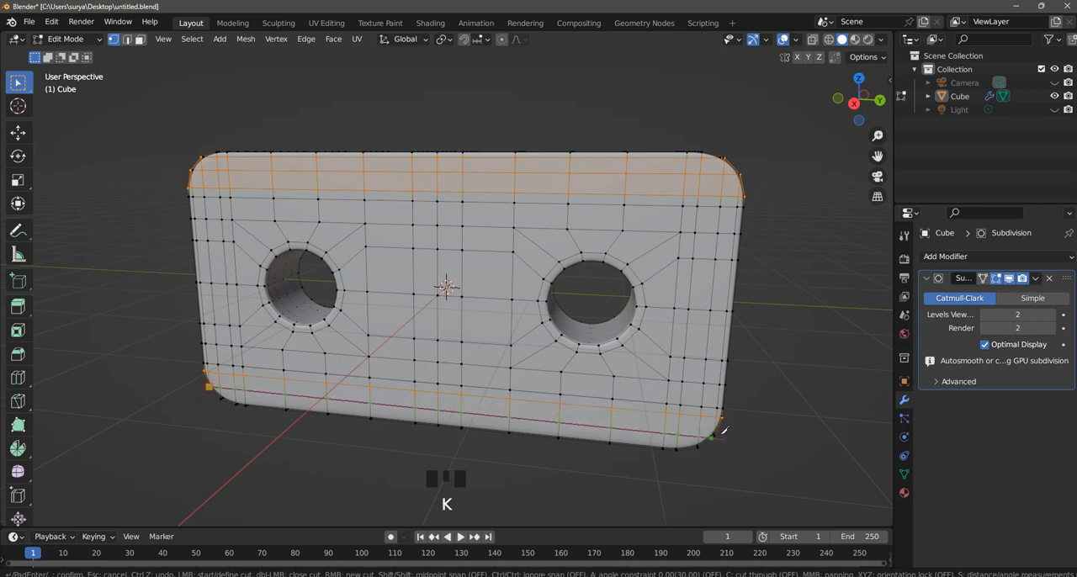
key(Return)
Knife-cut a final lengthwise edge along the very bottom of the positive X face and clear the selection.
key(k)
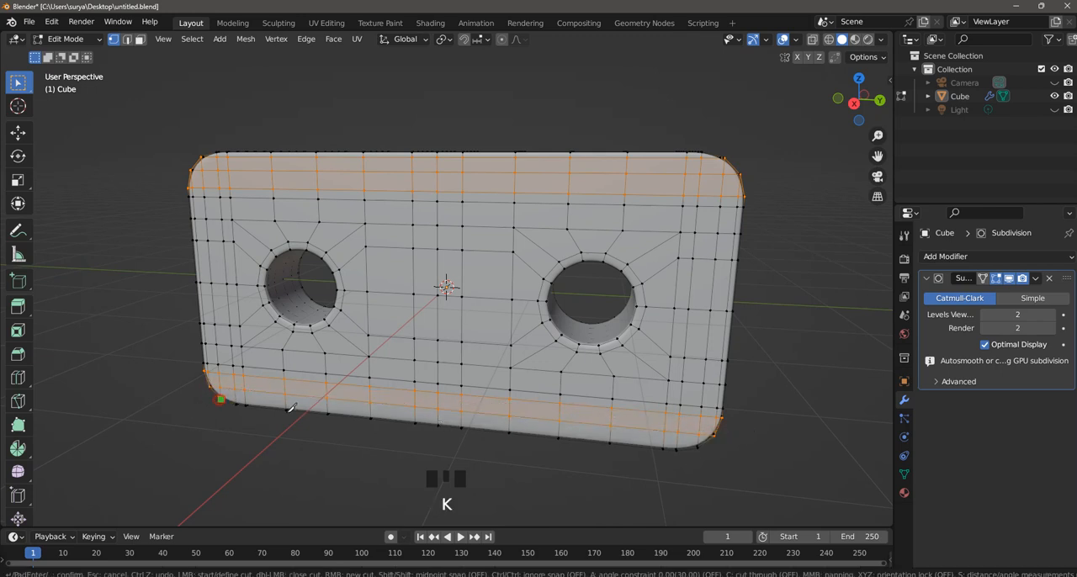
key(Return)
click(645, 277)
Switch to Object Mode and examine the shading on the block's rounded corners and faces.
click(66, 38)
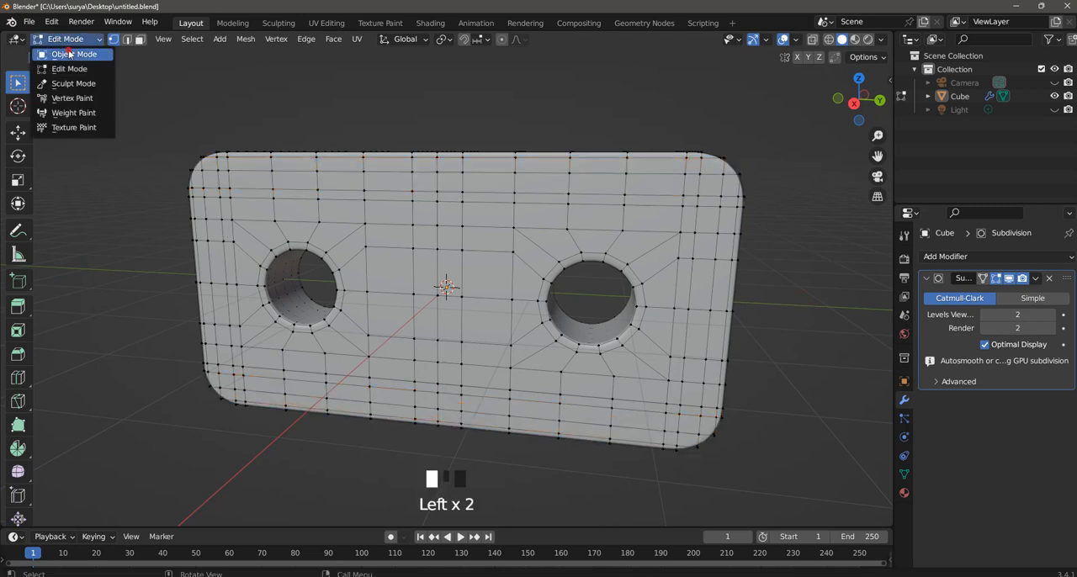
click(61, 48)
scroll(647, 217, down, 2)
middle_drag(648, 217, 299, 171)
scroll(496, 241, up, 1)
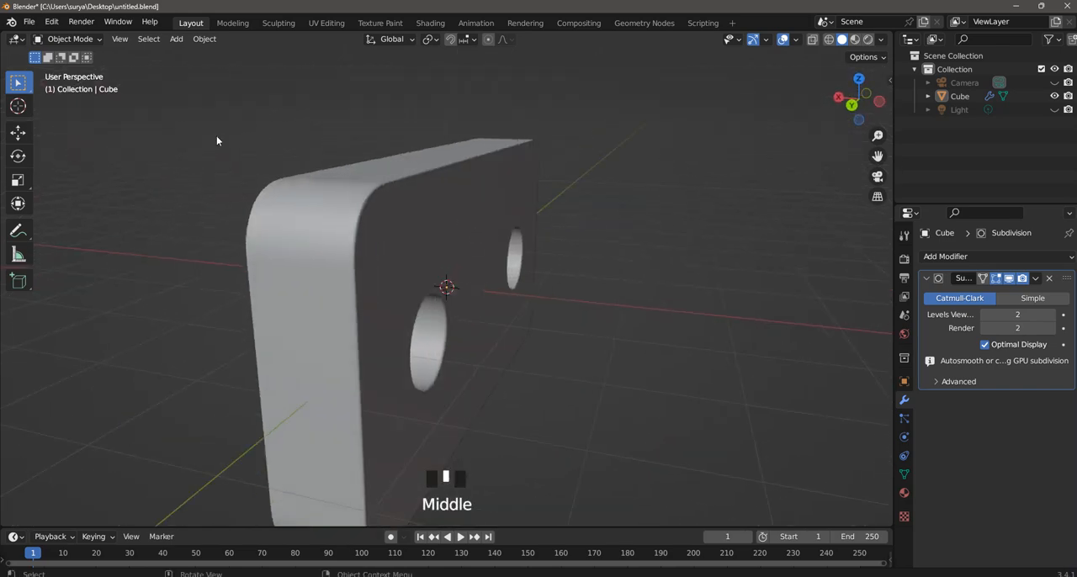
Return to Edit Mode and set the viewport lighting to MatCap with the glossy red sphere.
click(91, 42)
click(88, 69)
scroll(533, 180, down, 2)
mouse_move(578, 202)
middle_down()
mouse_move(534, 180)
mouse_move(448, 170)
mouse_move(312, 175)
mouse_move(337, 192)
mouse_move(490, 203)
mouse_move(637, 180)
mouse_move(798, 185)
middle_up()
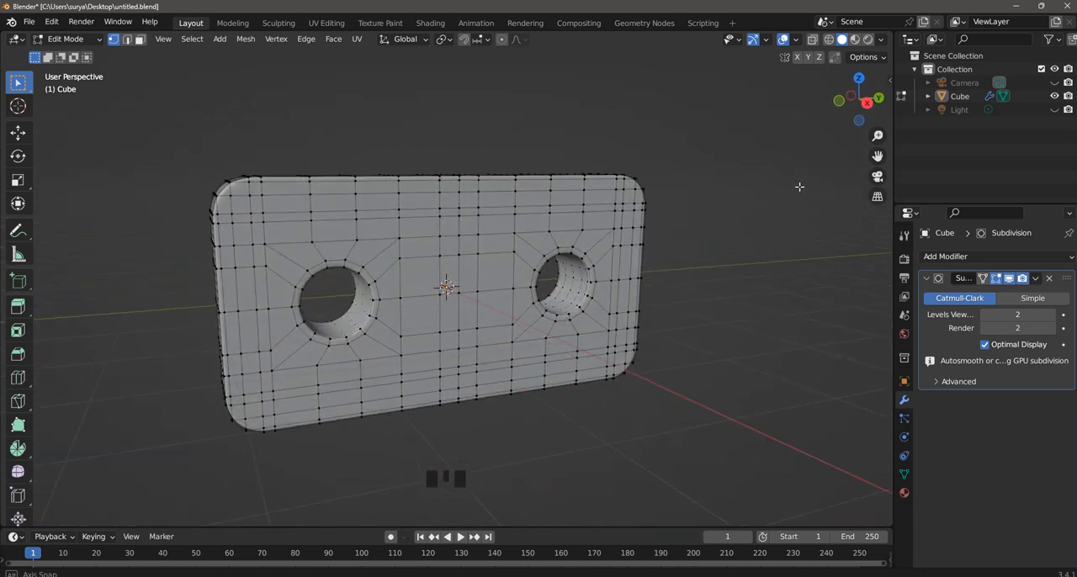
click(881, 39)
click(869, 103)
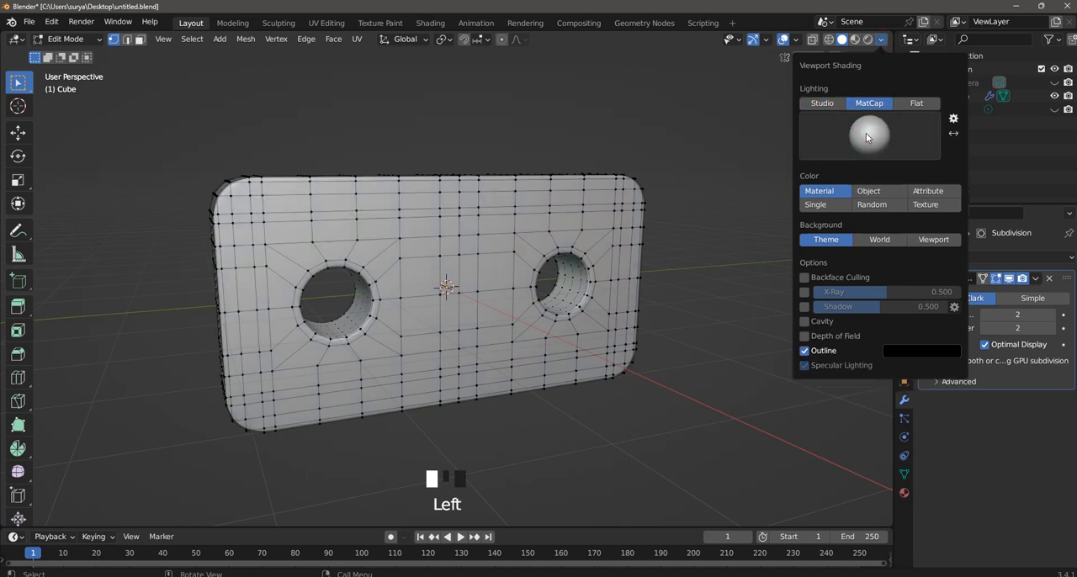
click(867, 133)
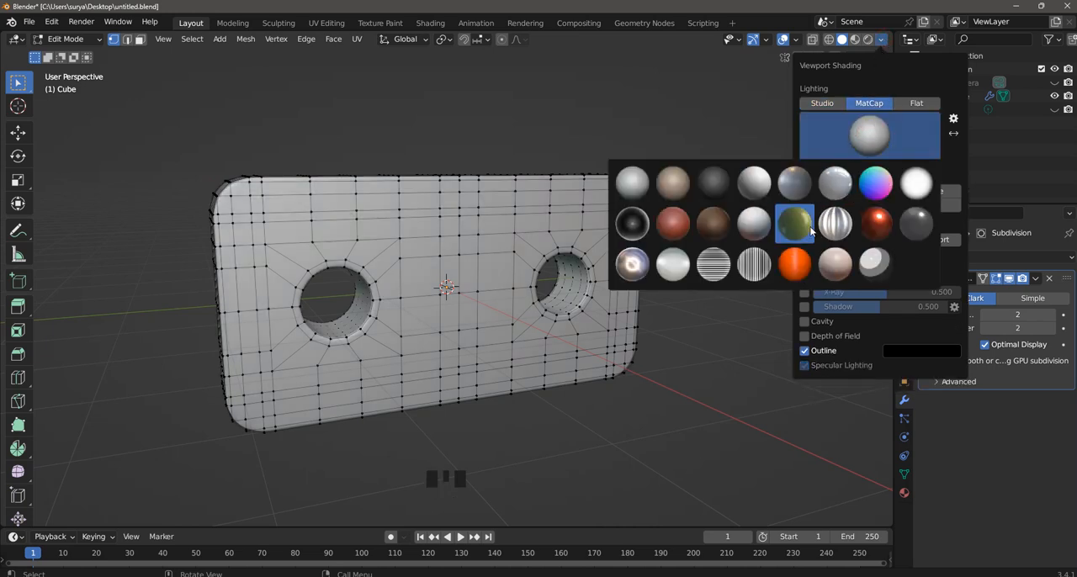
click(875, 223)
click(627, 168)
Switch to Object Mode and try the dark metallic MatCap and the white-to-grey MatCap on the block.
click(67, 39)
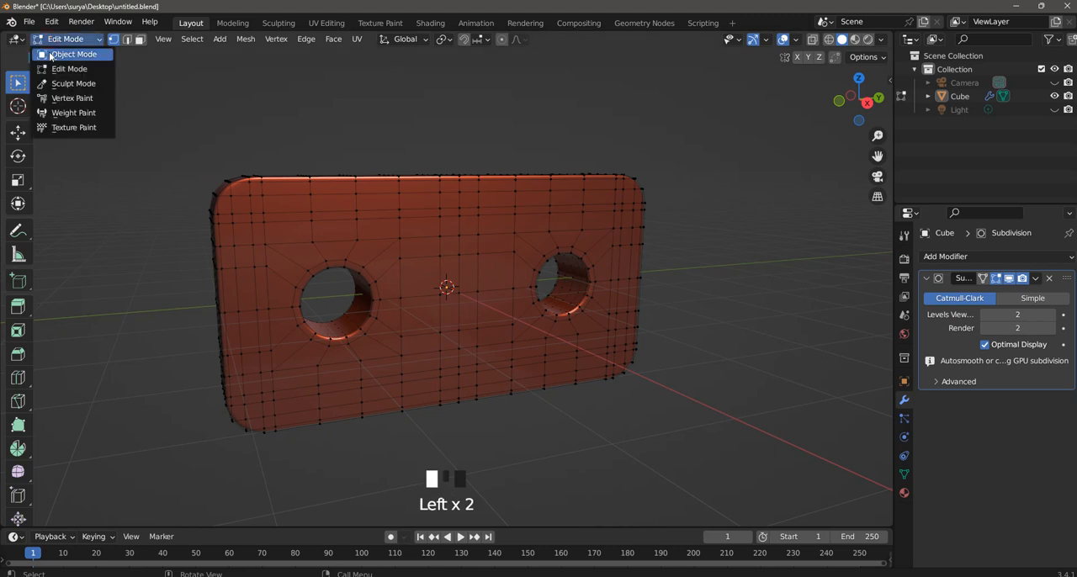
click(63, 35)
mouse_move(435, 180)
middle_down()
mouse_move(584, 233)
mouse_move(405, 242)
mouse_move(637, 155)
middle_up()
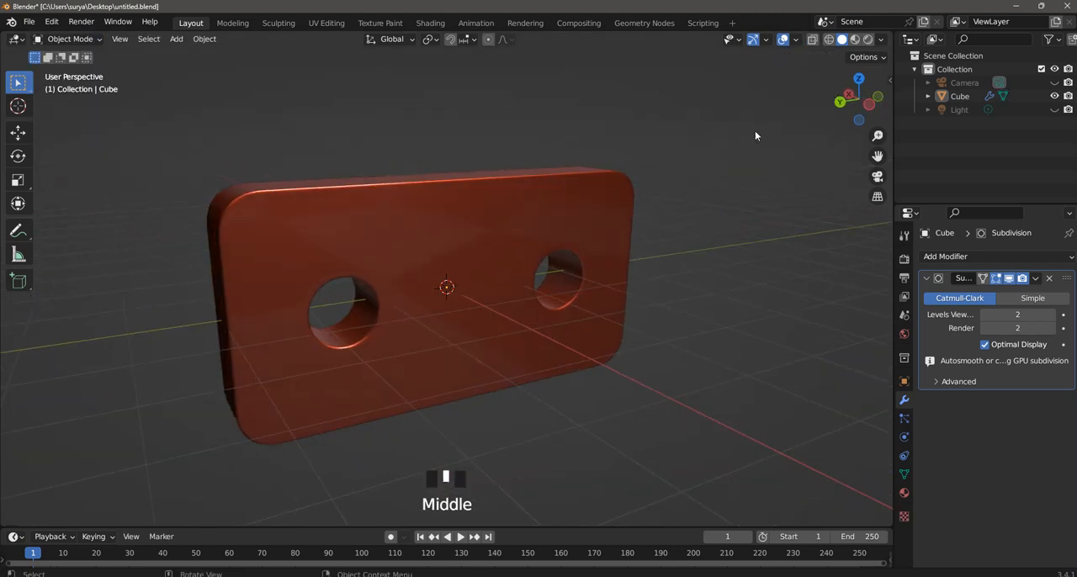
click(881, 39)
click(829, 145)
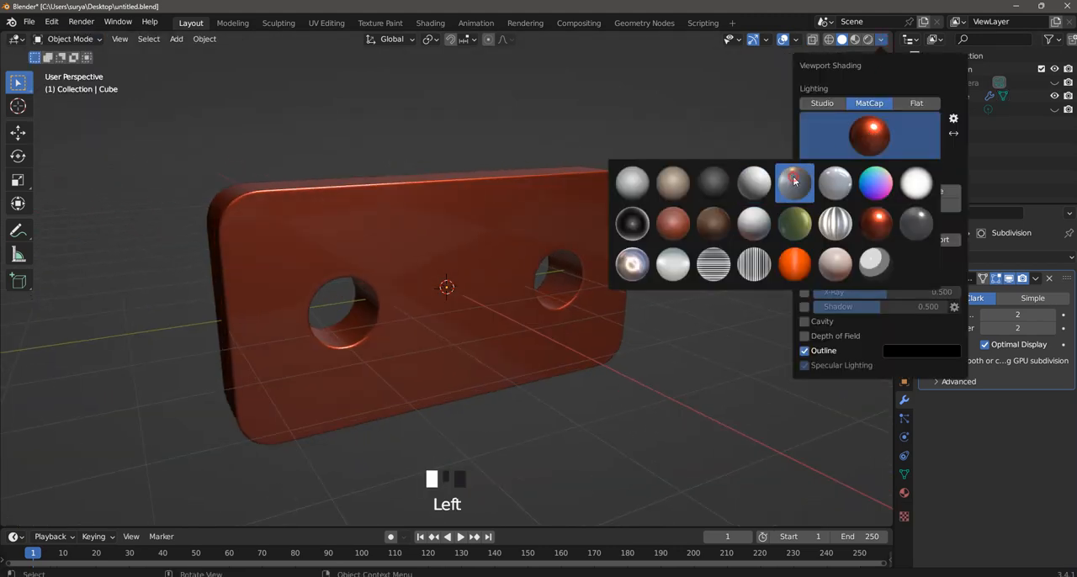
click(794, 181)
click(869, 134)
click(754, 182)
middle_drag(664, 168, 888, 100)
click(881, 41)
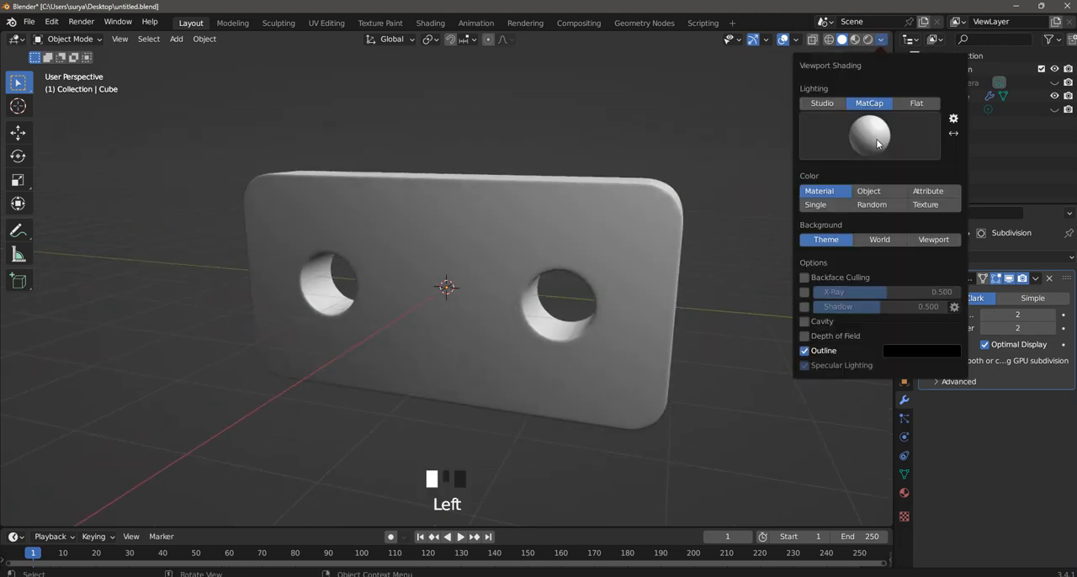
click(869, 134)
click(550, 125)
scroll(635, 217, down, 3)
scroll(637, 220, up, 2)
middle_drag(838, 106, 811, 103)
Try the pinkish MatCap and the shiny metallic MatCap with the bright ring, inspecting the block's reflections.
click(882, 40)
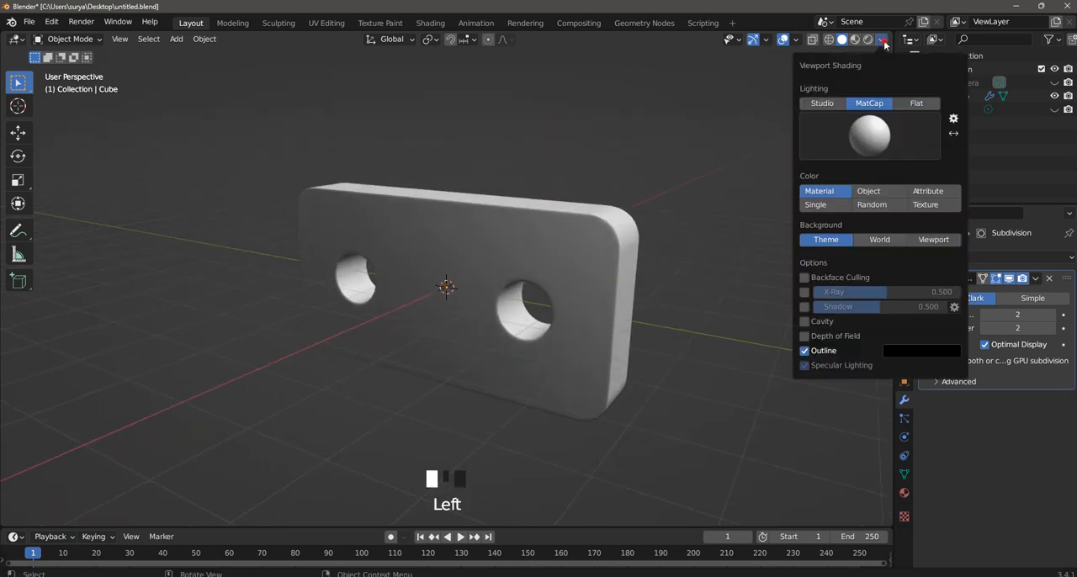
click(880, 141)
click(835, 268)
click(861, 143)
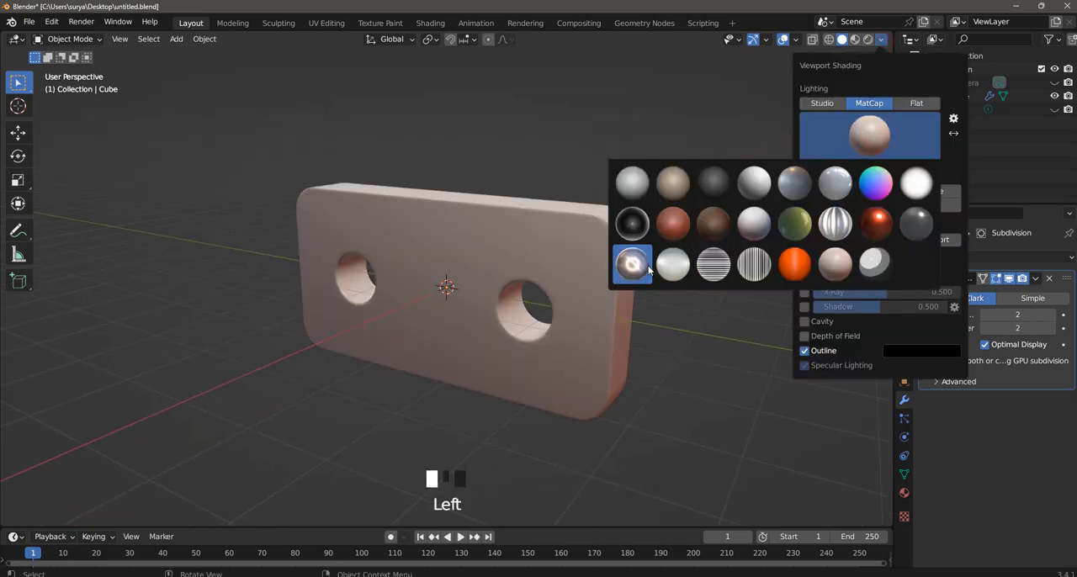
click(644, 265)
click(584, 257)
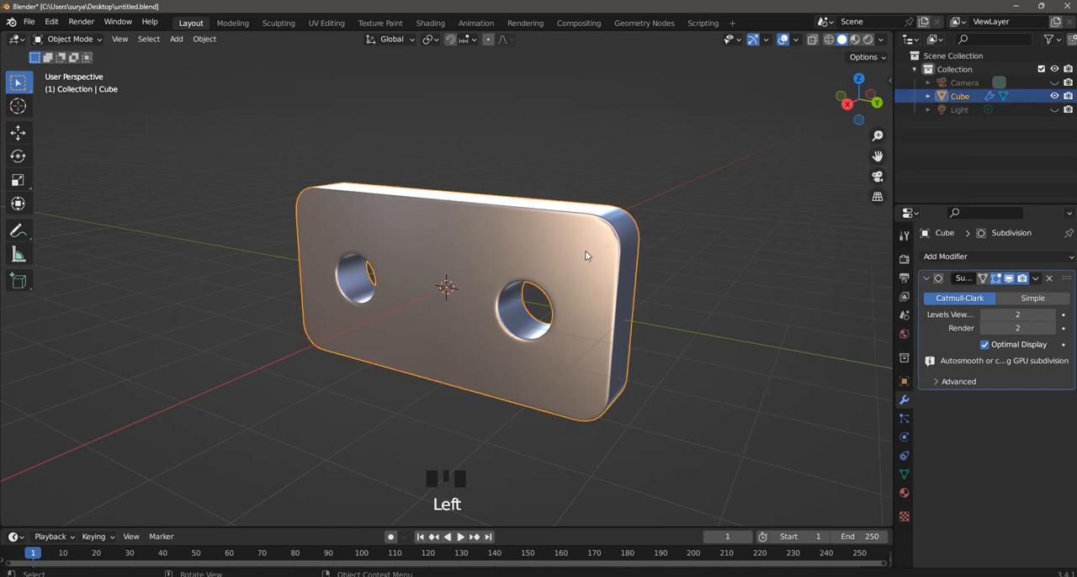
scroll(596, 254, up, 2)
middle_drag(778, 268, 724, 262)
click(723, 262)
middle_drag(660, 270, 614, 143)
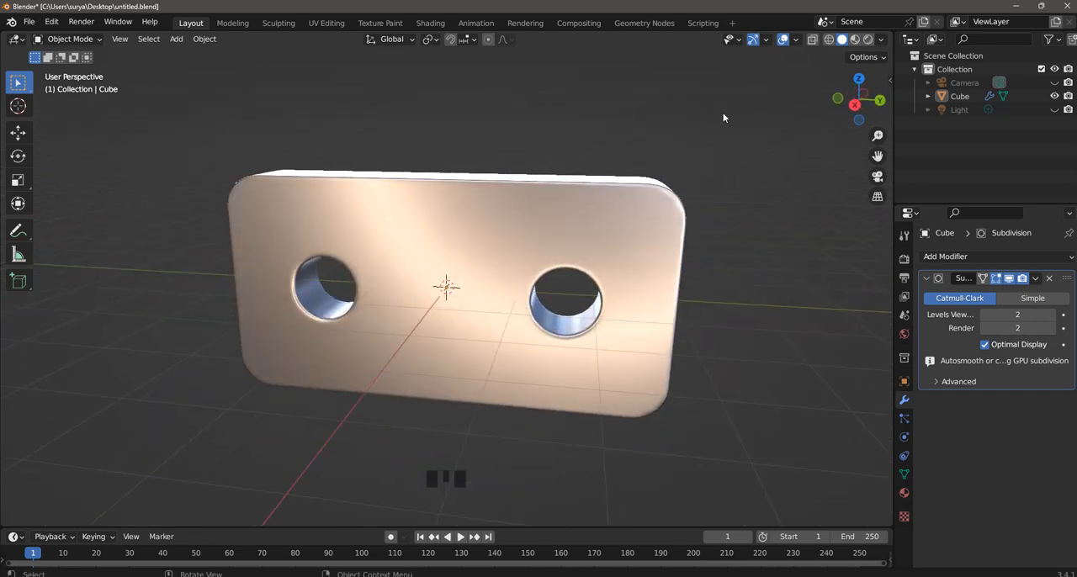
Change the MatCap to the glossy light grey sphere and inspect the block.
click(881, 40)
click(854, 132)
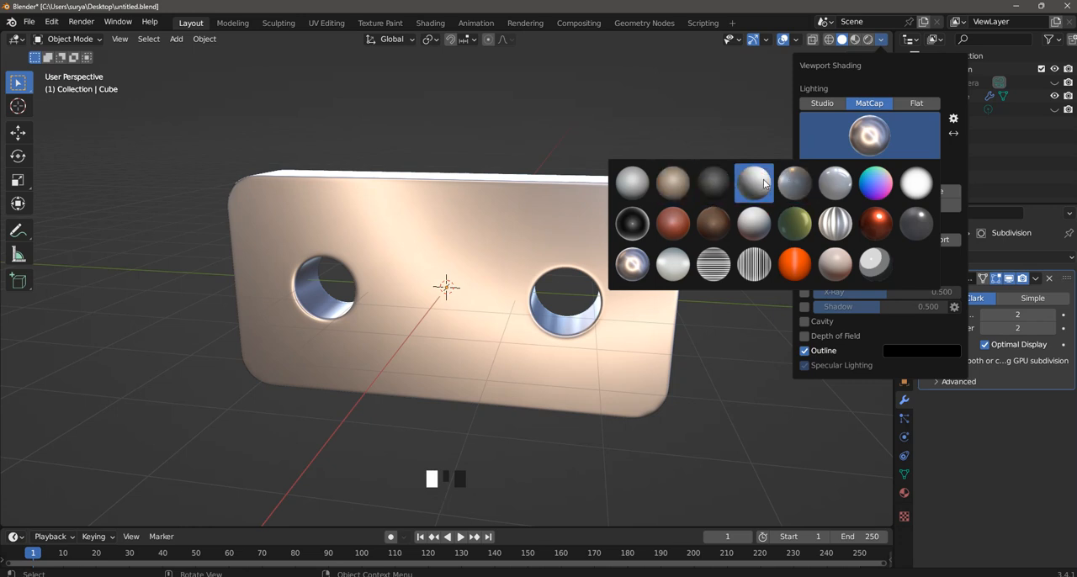
click(836, 184)
mouse_move(750, 170)
middle_down()
mouse_move(652, 214)
mouse_move(466, 217)
mouse_move(526, 221)
mouse_move(355, 233)
mouse_move(447, 234)
mouse_move(603, 153)
middle_up()
Set the viewport lighting back to Studio and leave the block in Object Mode.
drag(67, 39, 76, 67)
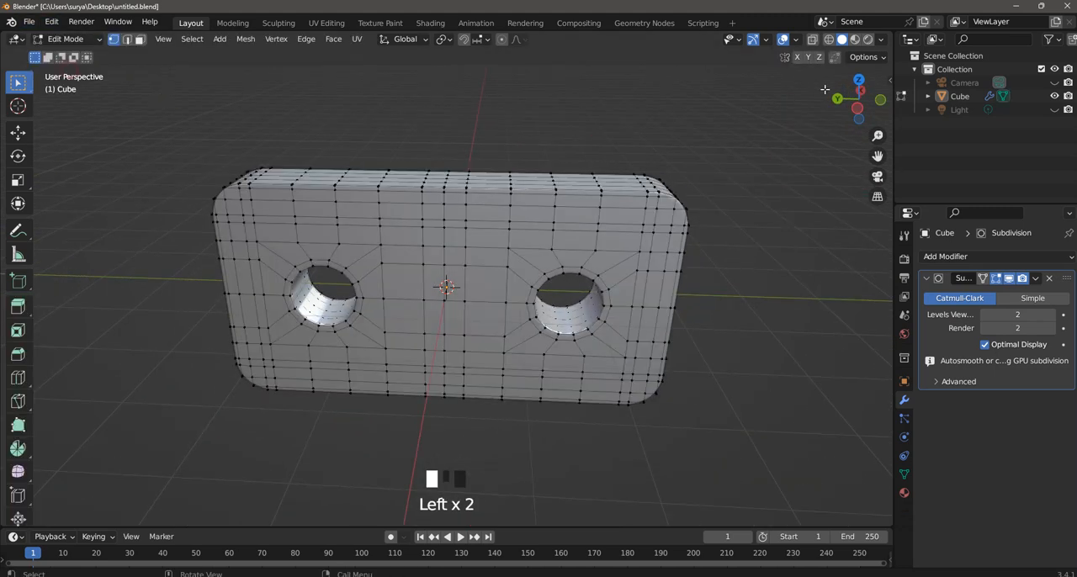
click(882, 41)
click(823, 103)
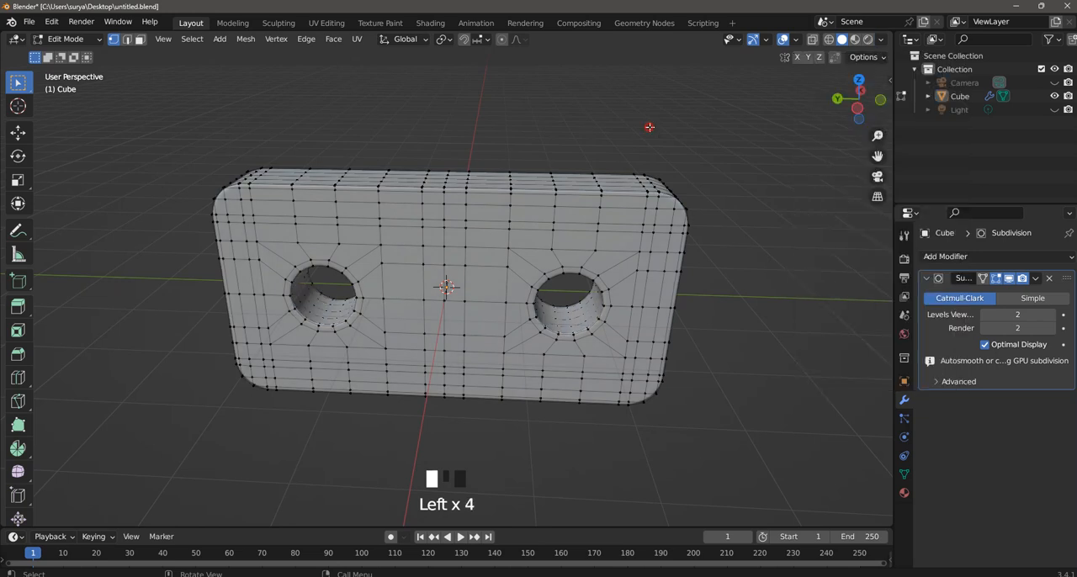
drag(63, 39, 68, 48)
click(442, 125)
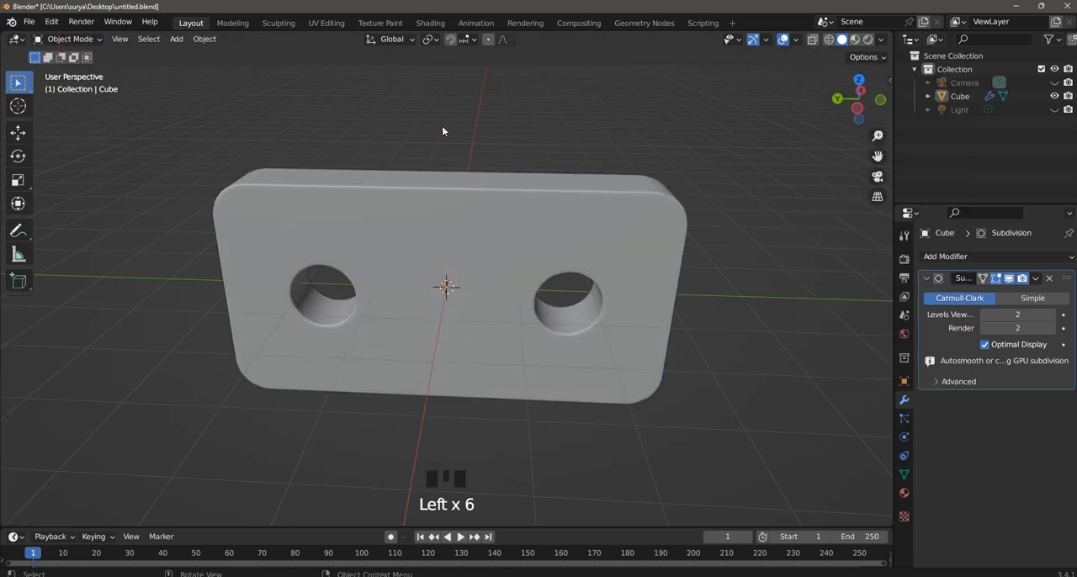
Look through the camera, select the block and scale it uniformly to 0.628.
key(KP_0)
scroll(455, 168, down, 2)
click(478, 263)
scroll(500, 281, up, 4)
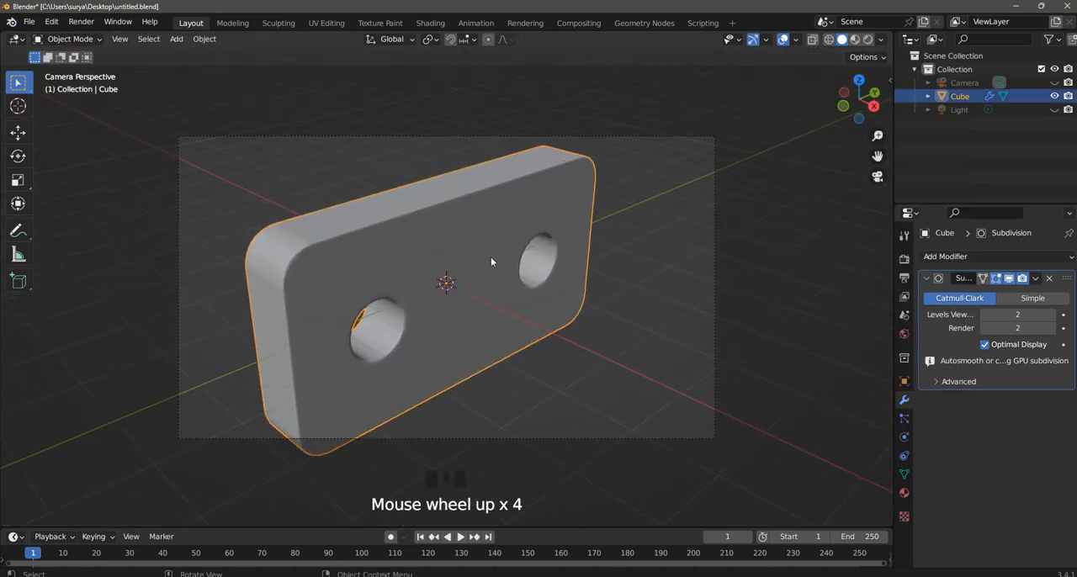
key(s)
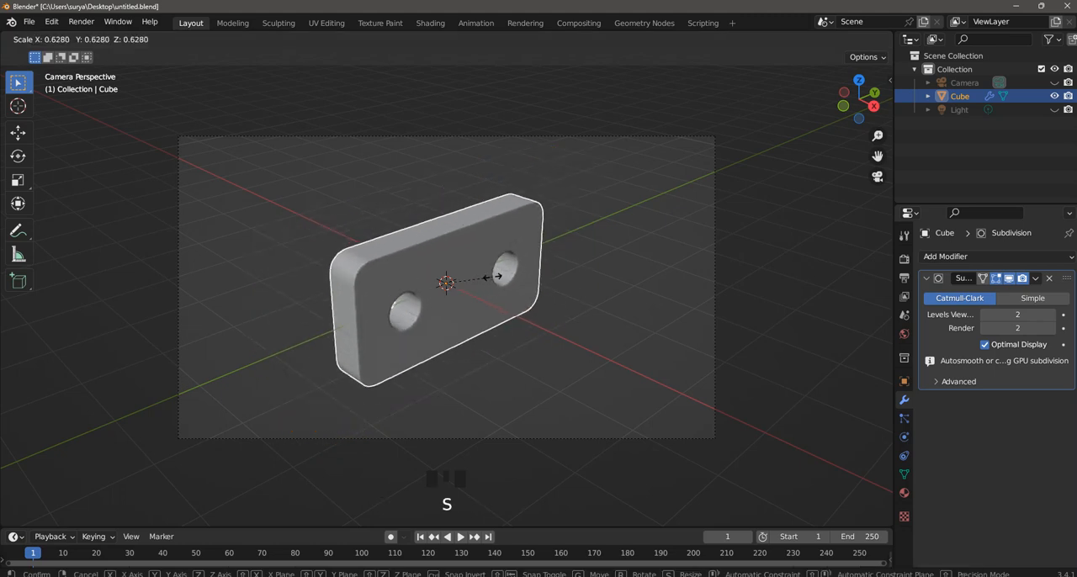
click(501, 280)
Rotate the block by about -22° around the global Z axis and deselect it.
key(r)
key(z)
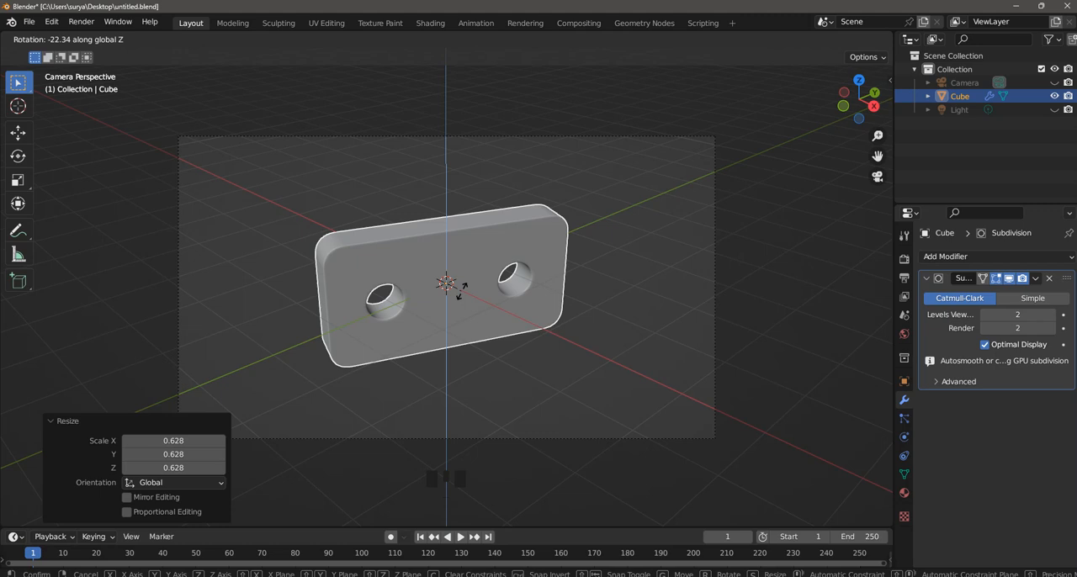
right_click(461, 289)
click(609, 204)
scroll(609, 205, down, 1)
scroll(609, 205, up, 2)
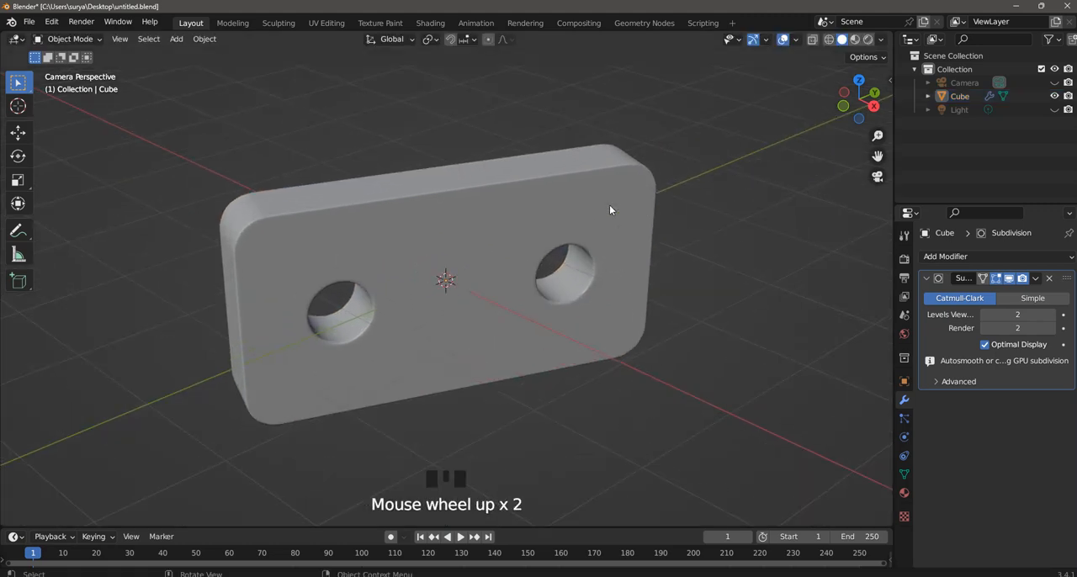